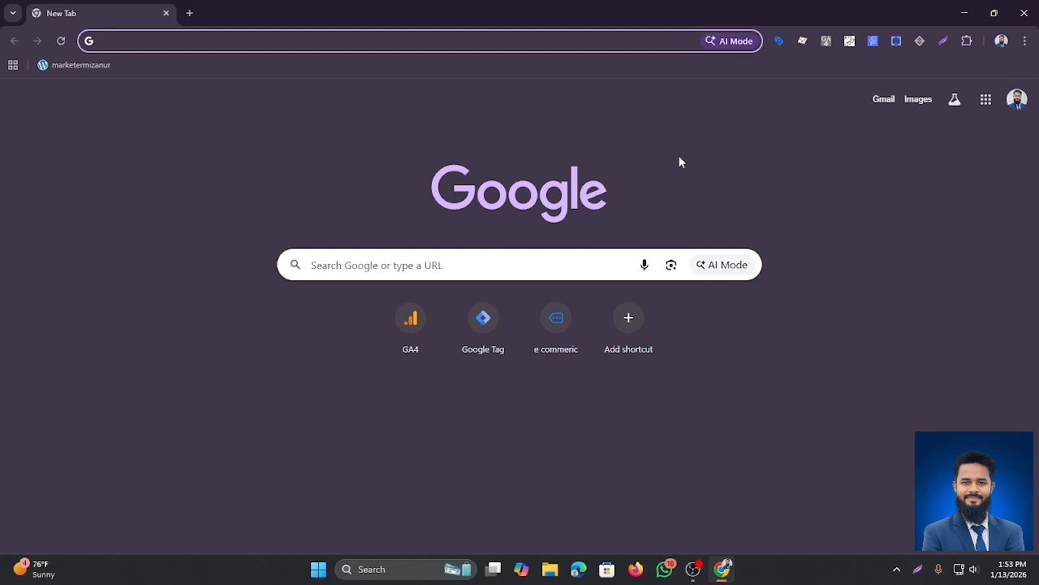
Step: Open the Pantheon.io homepage from a Google search in a new Chrome tab
{"action": "left_click", "coordinate": [117, 44]}
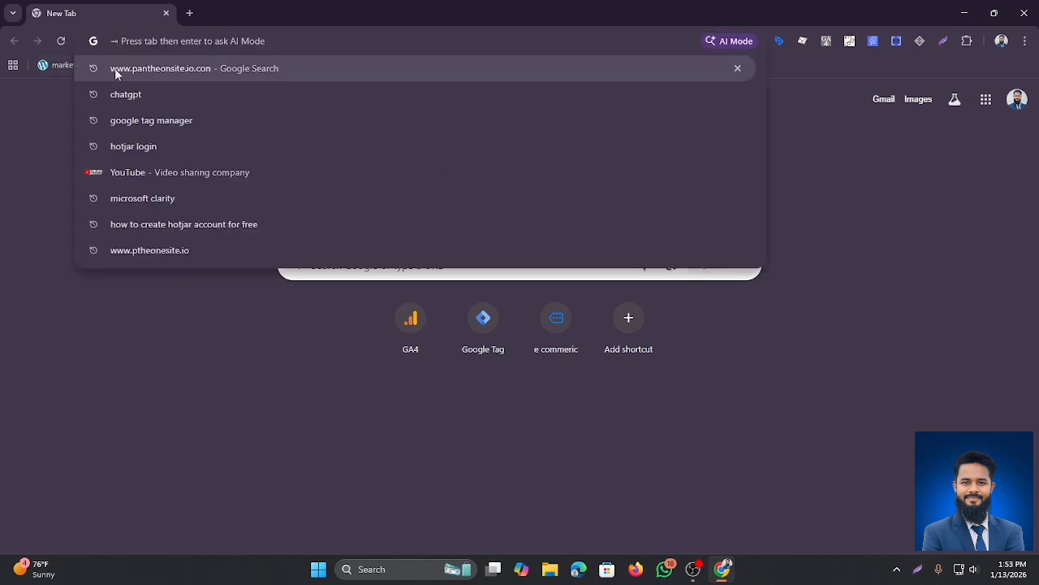
{"action": "left_click", "coordinate": [130, 69]}
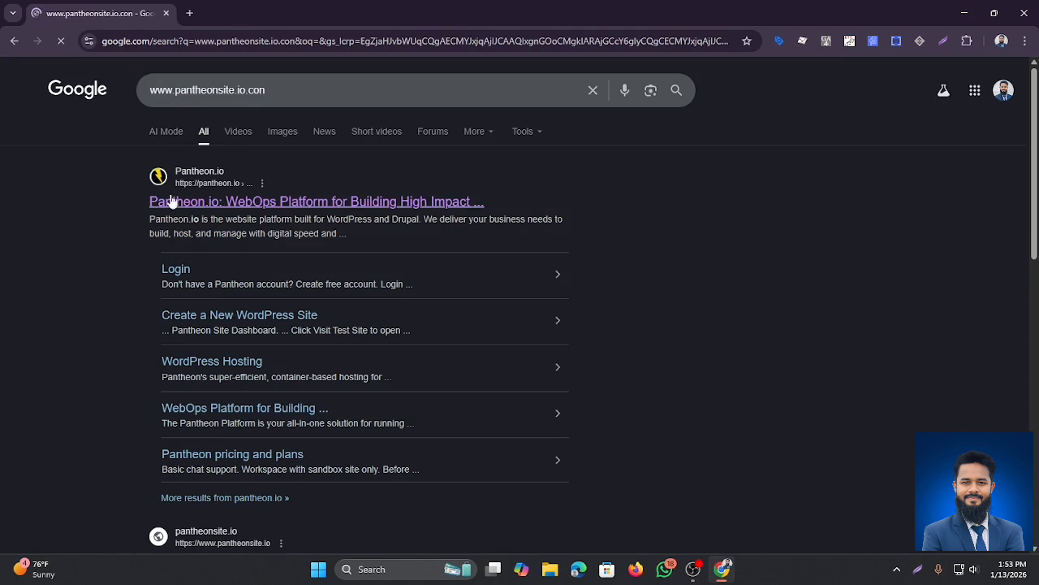
{"action": "left_click", "coordinate": [173, 201]}
{"action": "mouse_move", "coordinate": [240, 105]}
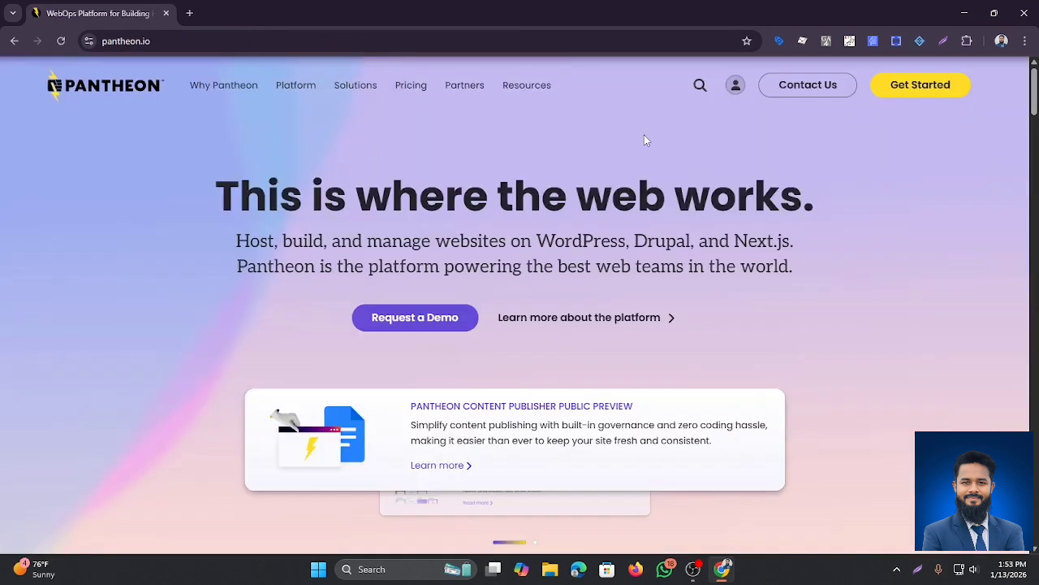
Step: Go to the Pantheon dashboard's Personal Workspace home and choose Create New Site
{"action": "left_click", "coordinate": [736, 89]}
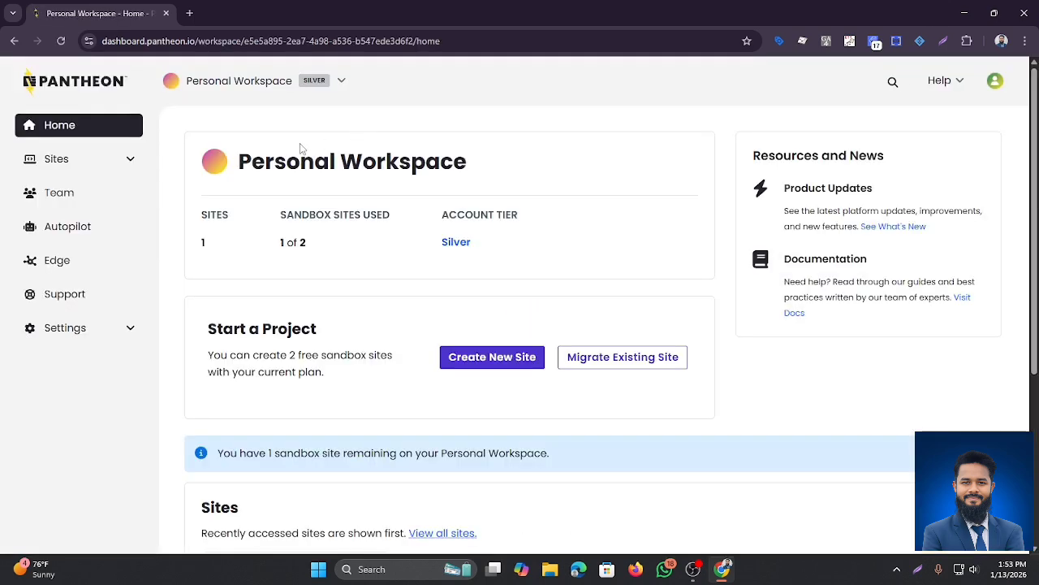
{"action": "scroll", "coordinate": [320, 287], "scroll_direction": "down", "scroll_amount": 3}
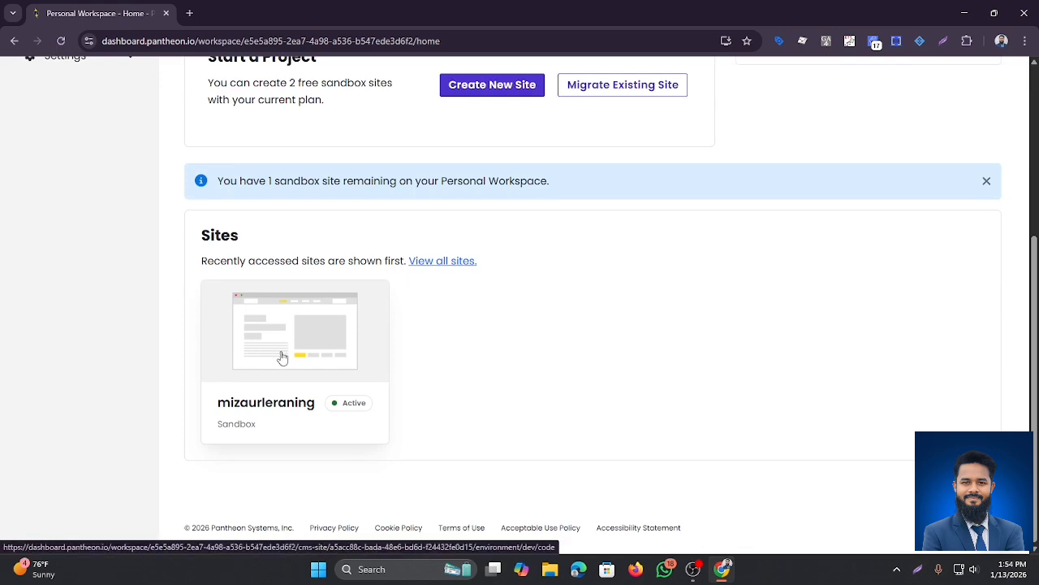
{"action": "scroll", "coordinate": [281, 358], "scroll_direction": "up", "scroll_amount": 2}
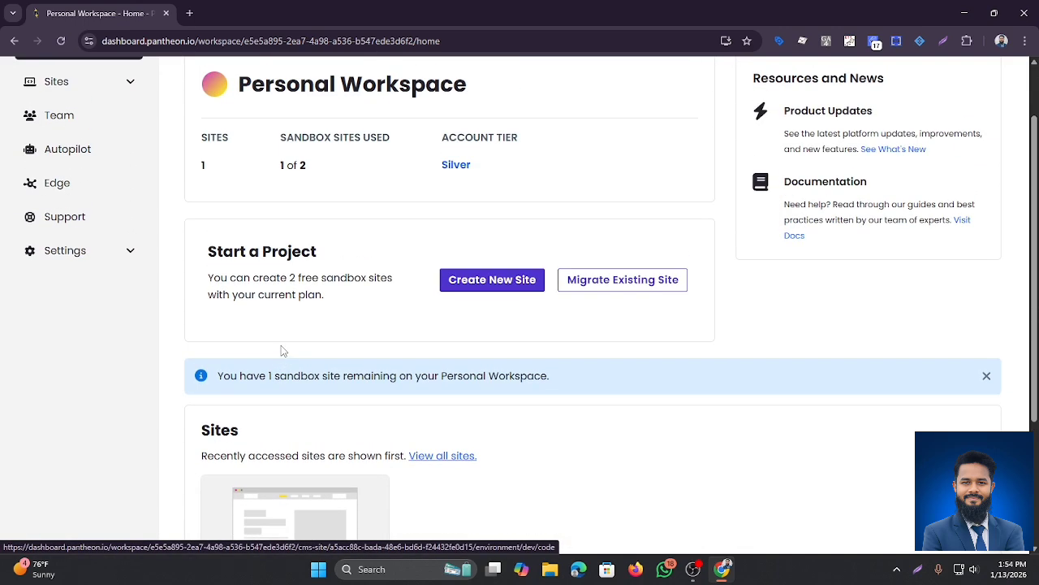
{"action": "scroll", "coordinate": [280, 349], "scroll_direction": "up", "scroll_amount": 1}
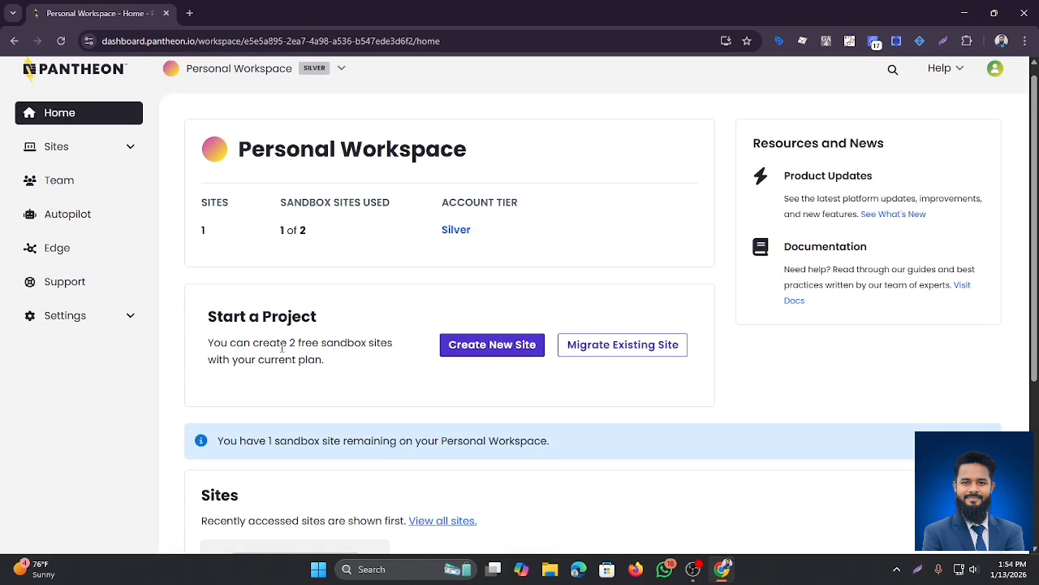
{"action": "scroll", "coordinate": [304, 347], "scroll_direction": "down", "scroll_amount": 1}
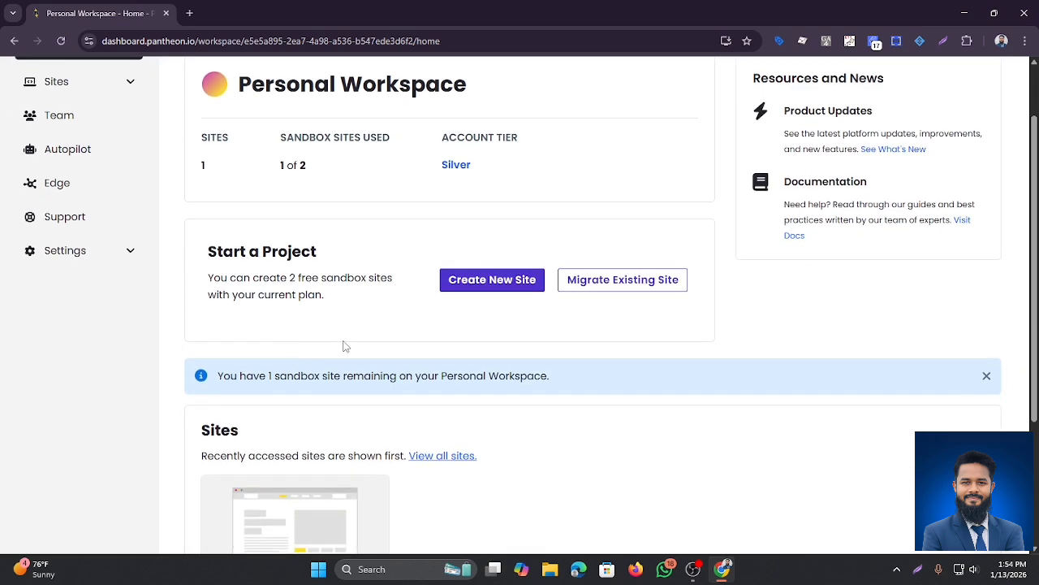
{"action": "scroll", "coordinate": [345, 346], "scroll_direction": "up", "scroll_amount": 1}
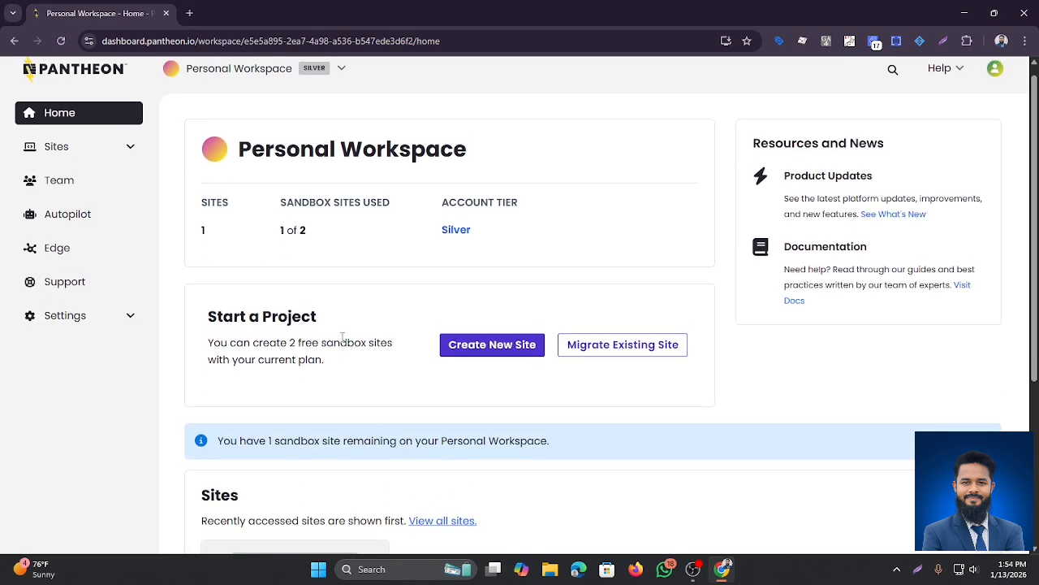
{"action": "scroll", "coordinate": [345, 335], "scroll_direction": "down", "scroll_amount": 1}
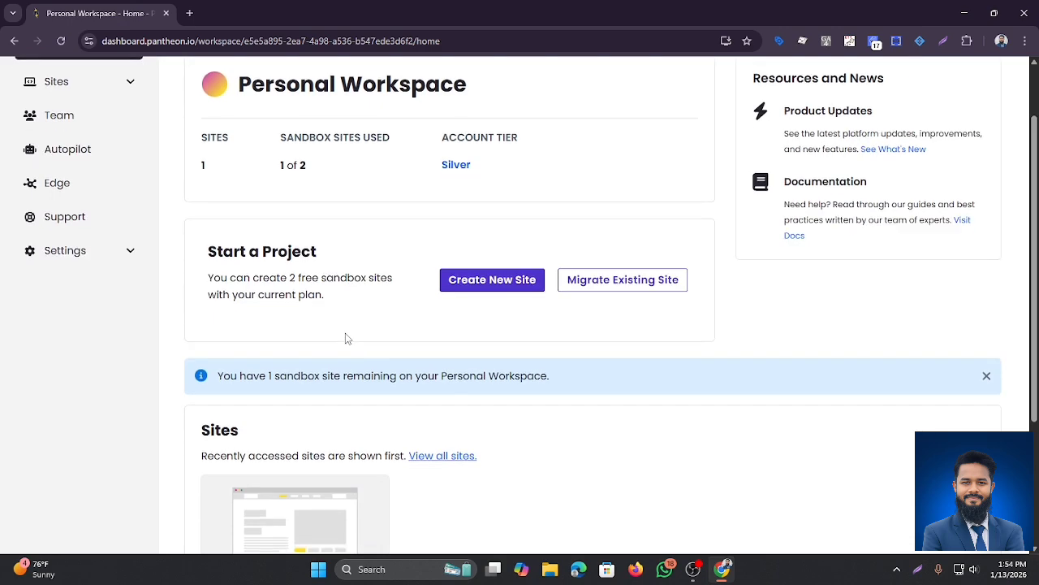
{"action": "scroll", "coordinate": [345, 338], "scroll_direction": "up", "scroll_amount": 1}
{"action": "scroll", "coordinate": [345, 339], "scroll_direction": "down", "scroll_amount": 1}
{"action": "scroll", "coordinate": [381, 313], "scroll_direction": "up", "scroll_amount": 1}
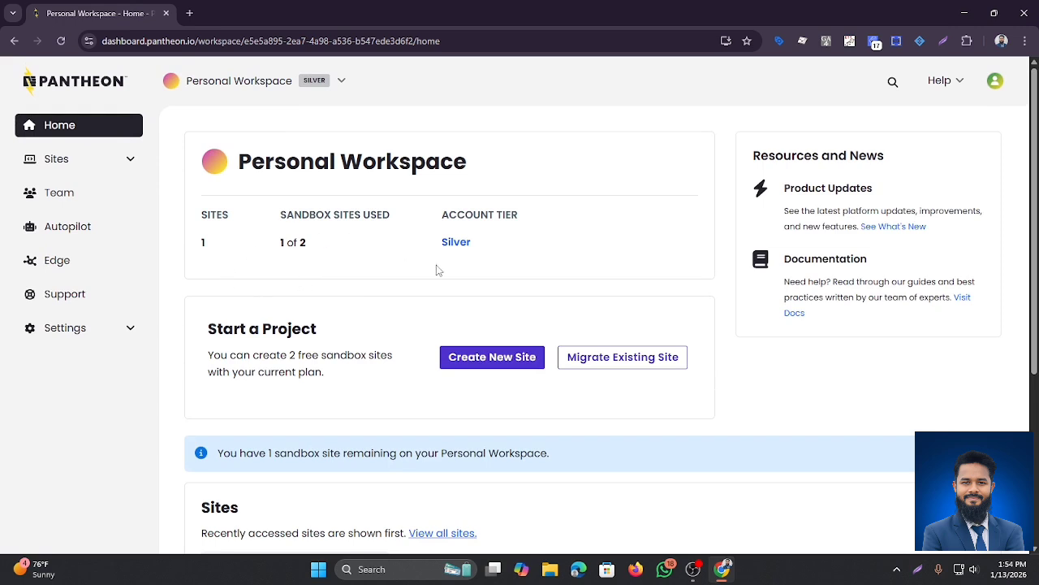
{"action": "left_click", "coordinate": [477, 364]}
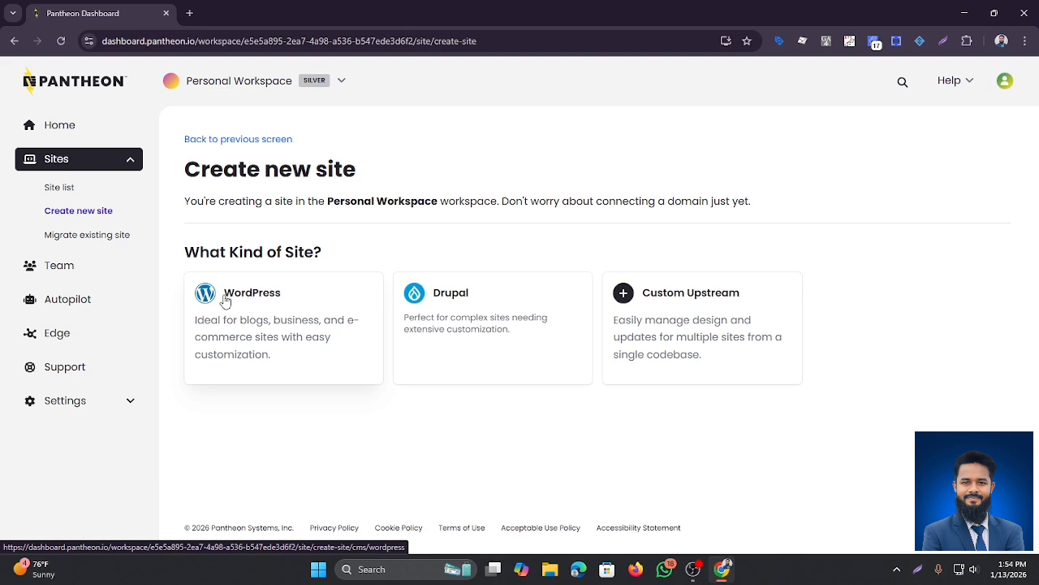
Step: Submit a WordPress site named 'mizanur55' in Personal Workspace with United States storage
{"action": "left_click", "coordinate": [249, 302]}
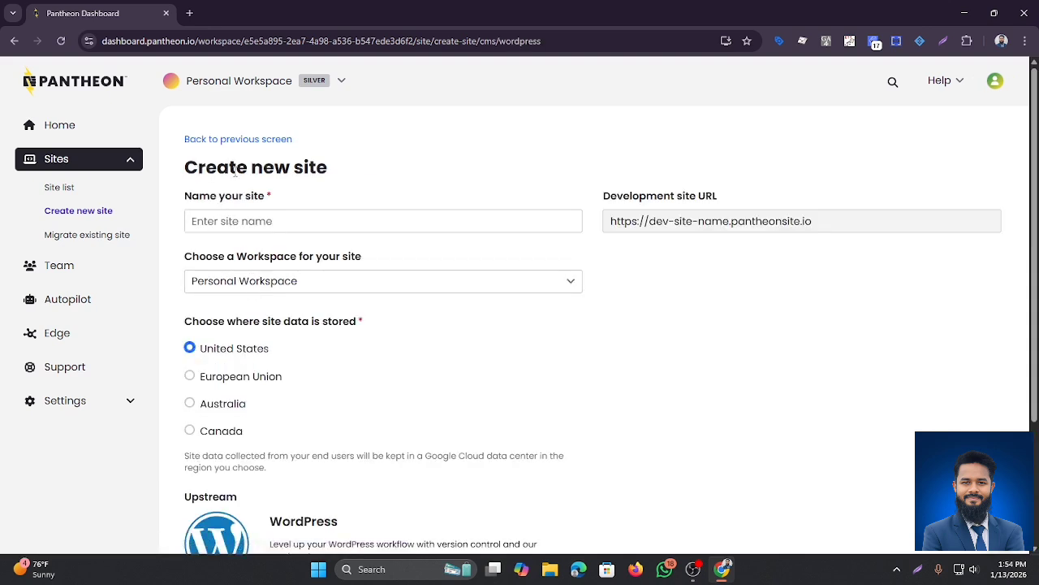
{"action": "left_click", "coordinate": [247, 221]}
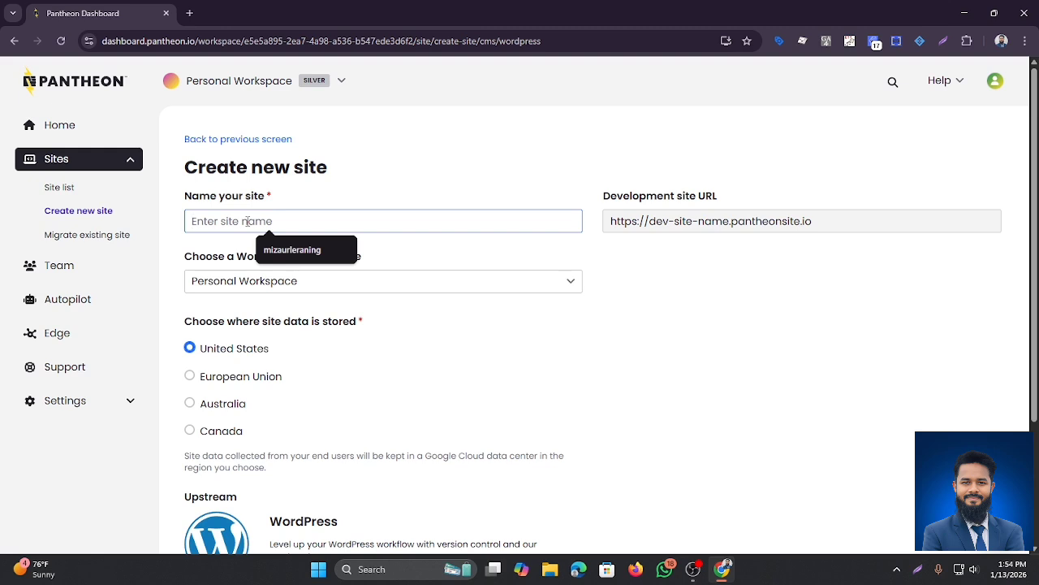
{"action": "type", "text": "mizanur"}
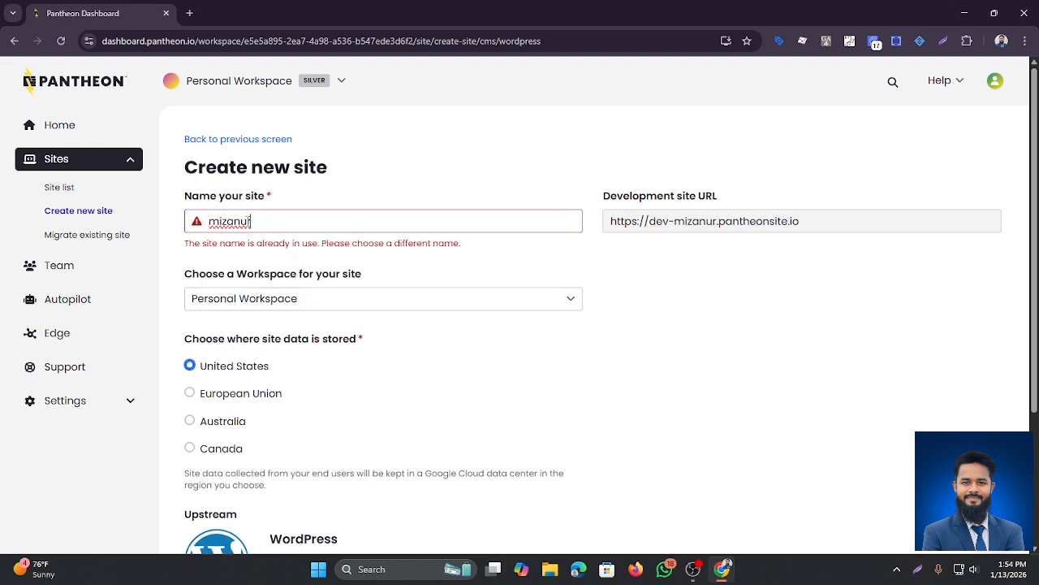
{"action": "type", "text": "55"}
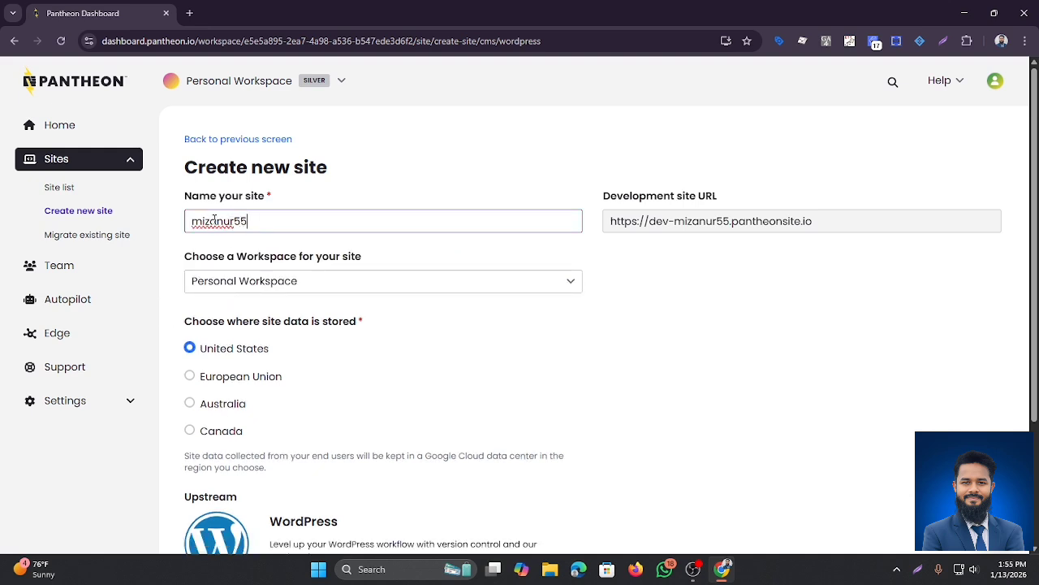
{"action": "left_click", "coordinate": [237, 287]}
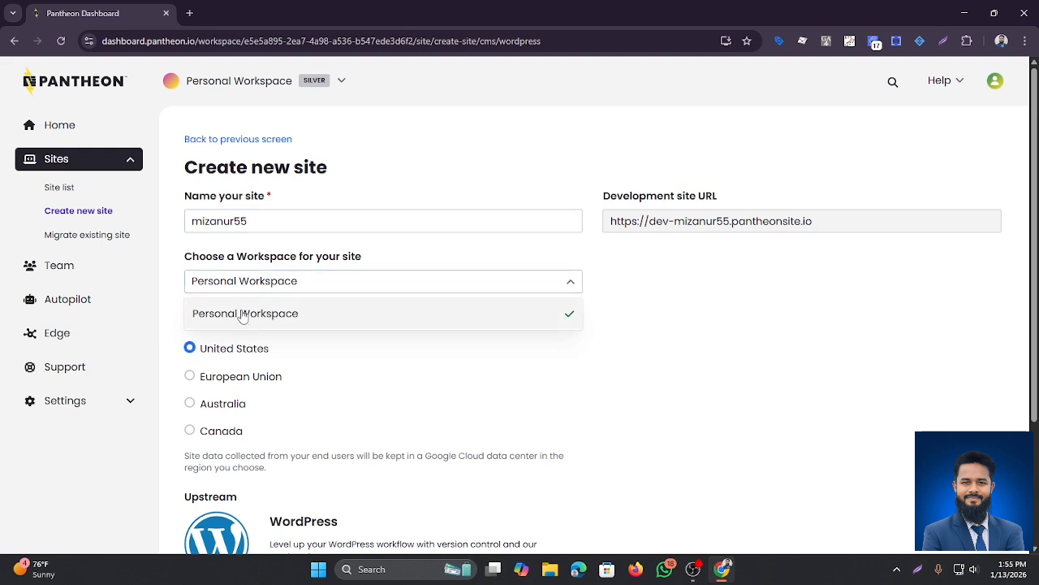
{"action": "left_click", "coordinate": [512, 278]}
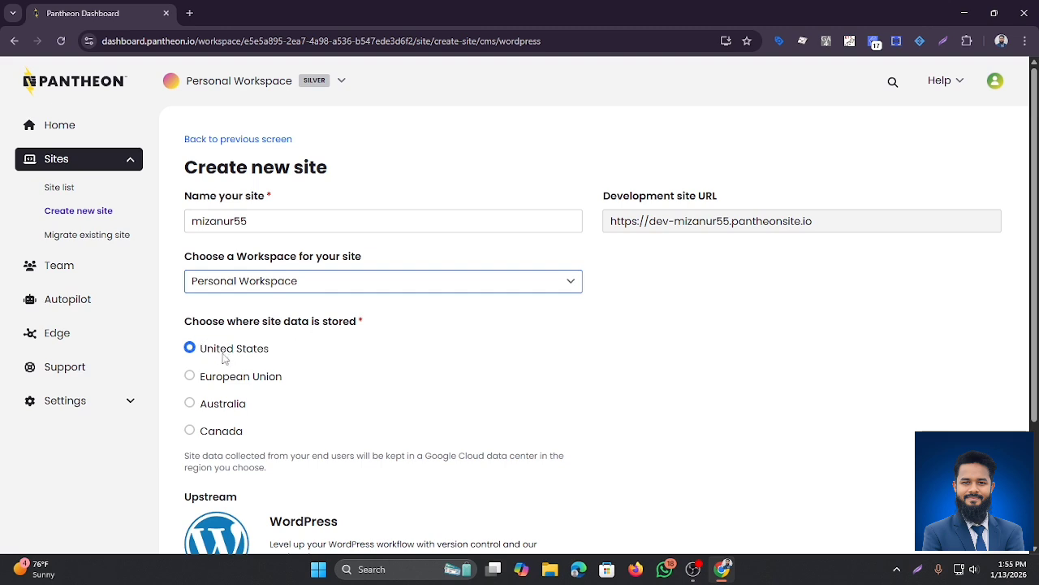
{"action": "scroll", "coordinate": [244, 337], "scroll_direction": "down", "scroll_amount": 1}
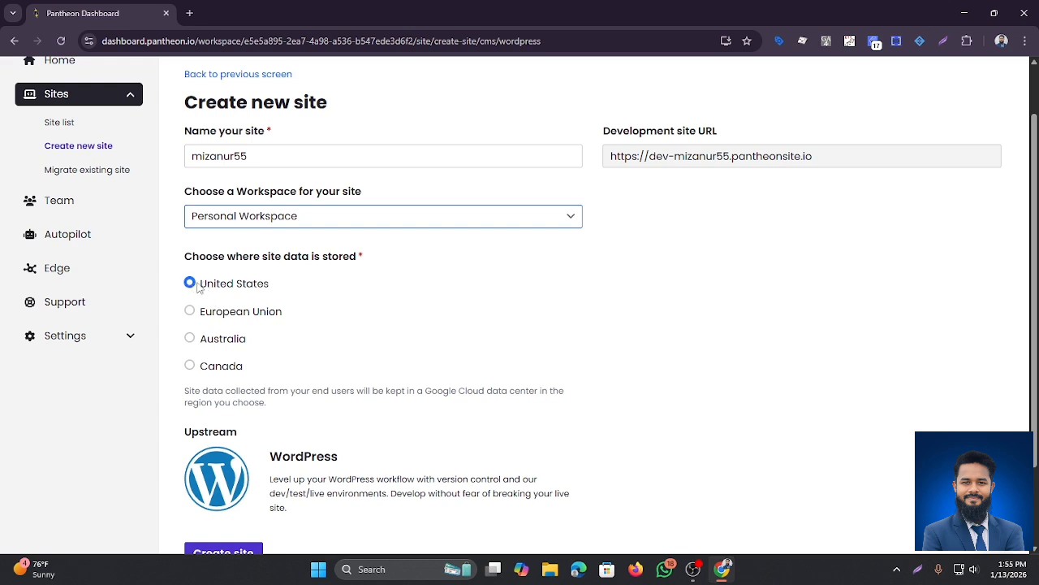
{"action": "scroll", "coordinate": [243, 308], "scroll_direction": "down", "scroll_amount": 2}
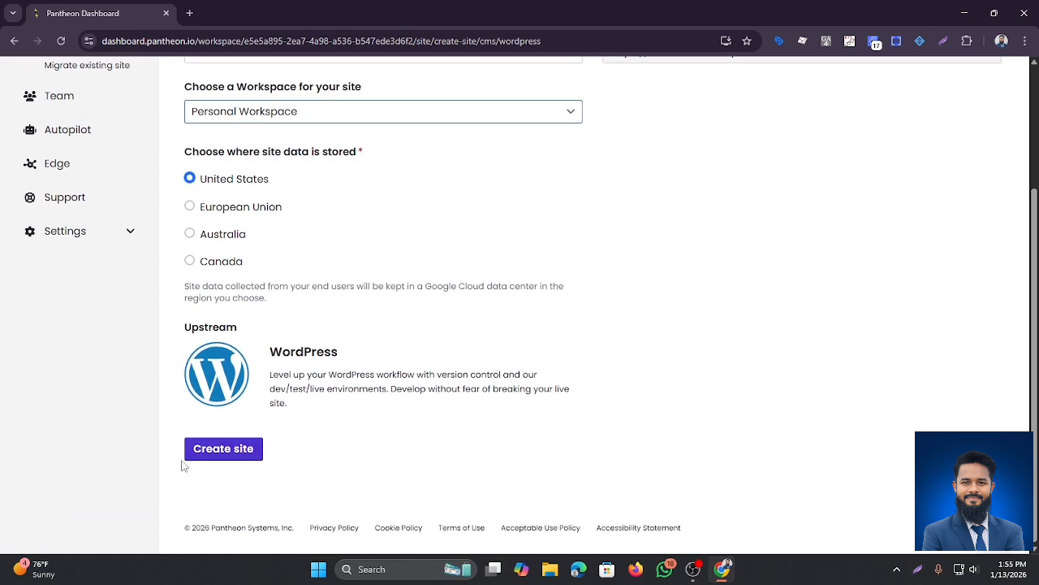
{"action": "left_click", "coordinate": [213, 458]}
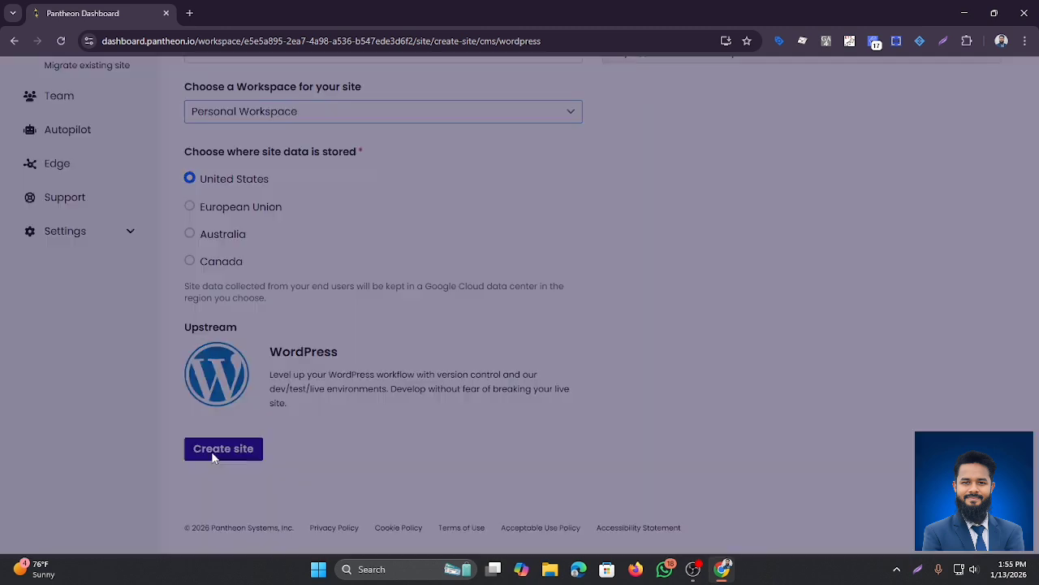
Step: Confirm the workspace, let deployment finish, and open the mizanur55 Dev dashboard
{"action": "left_click", "coordinate": [689, 265]}
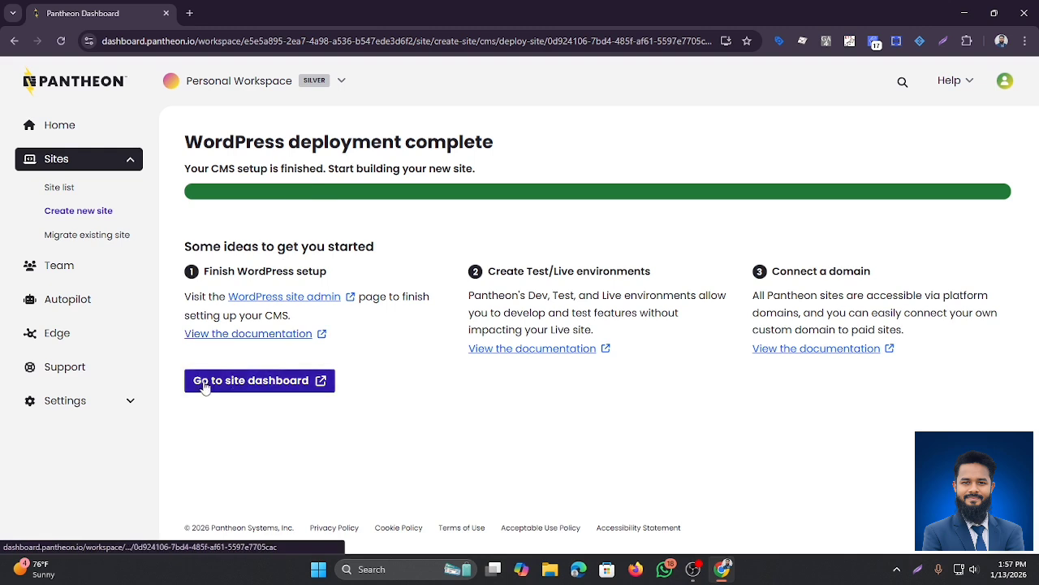
{"action": "left_click", "coordinate": [247, 383]}
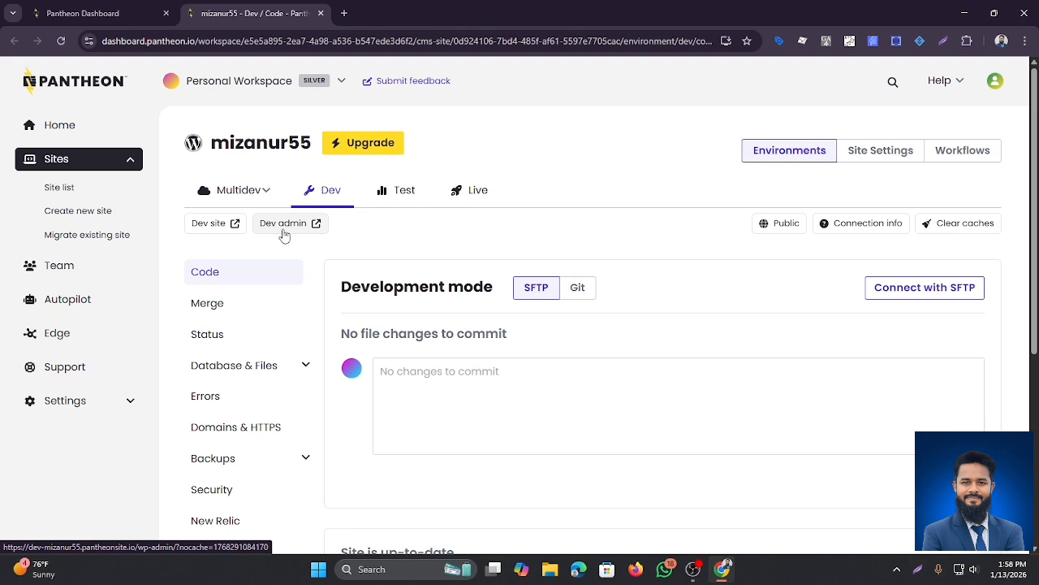
Step: Start the Dev site's WordPress installer in English (United States) and title the site 'mizanur55'
{"action": "left_click", "coordinate": [284, 232]}
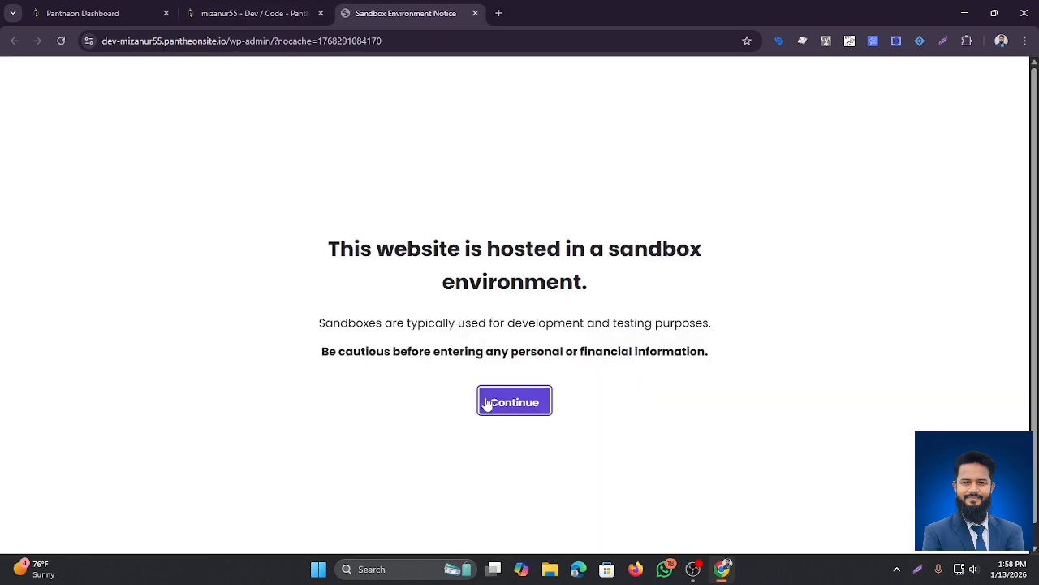
{"action": "left_click", "coordinate": [488, 398]}
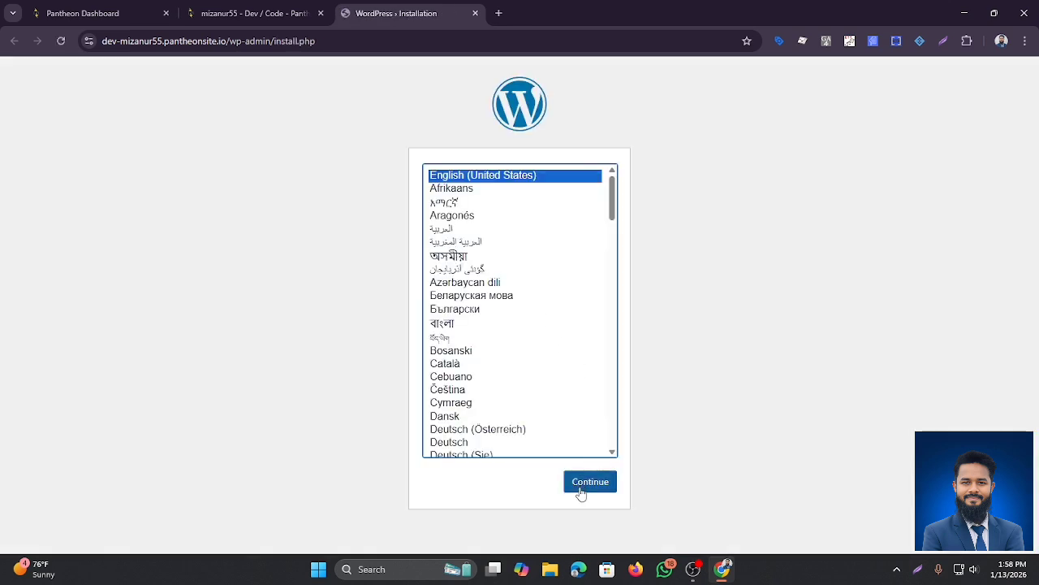
{"action": "left_click", "coordinate": [599, 484]}
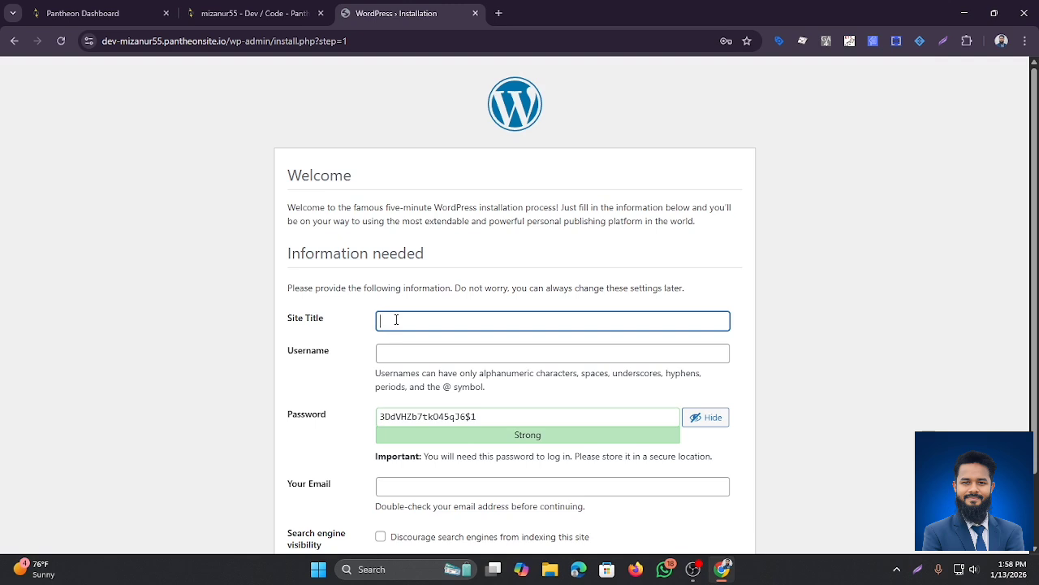
{"action": "type", "text": "mi"}
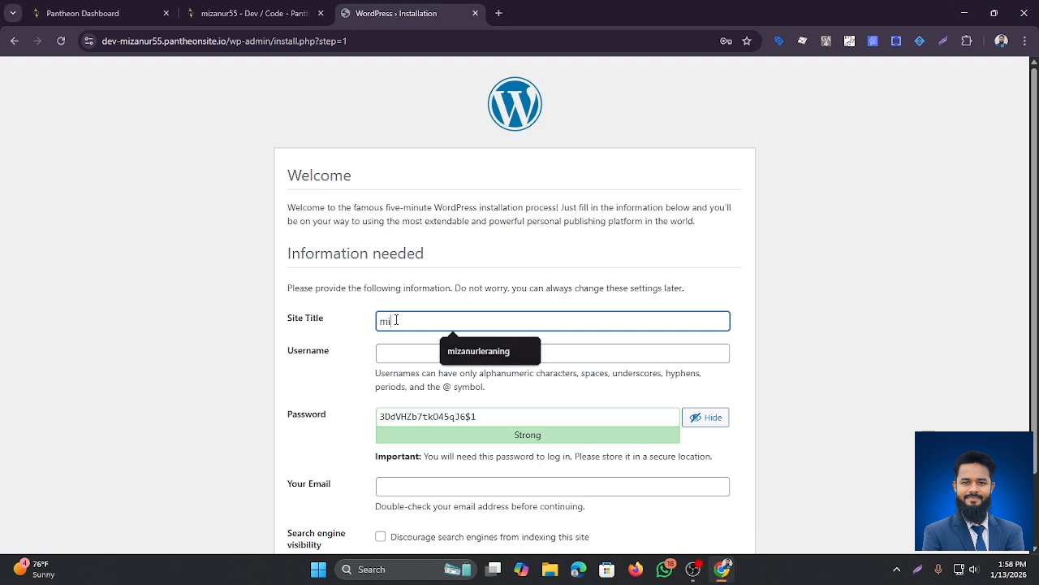
{"action": "type", "text": "zanur55"}
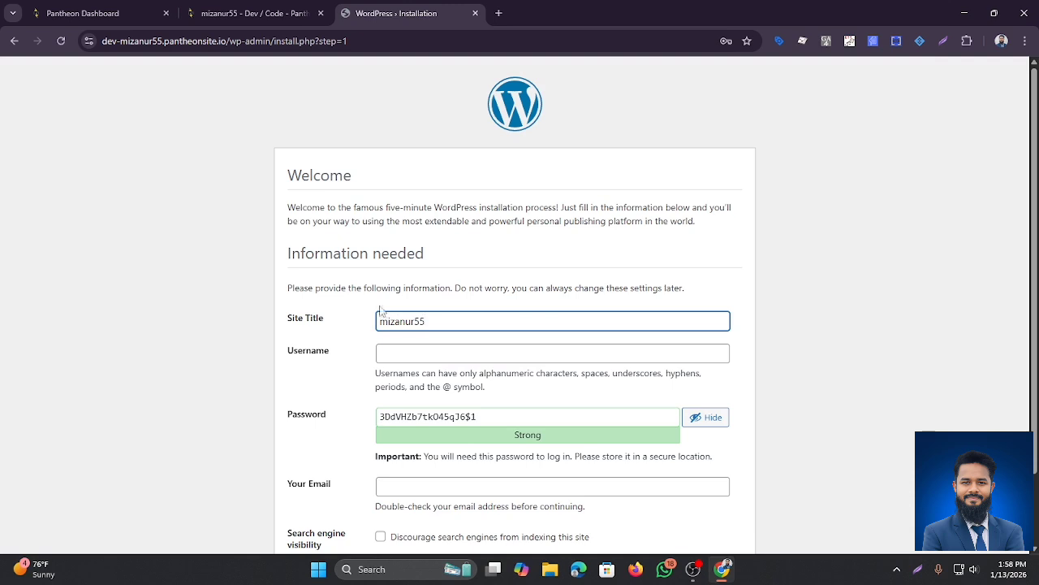
Step: Set username admin with a self-chosen weak password, confirming weak password use
{"action": "left_click", "coordinate": [423, 361]}
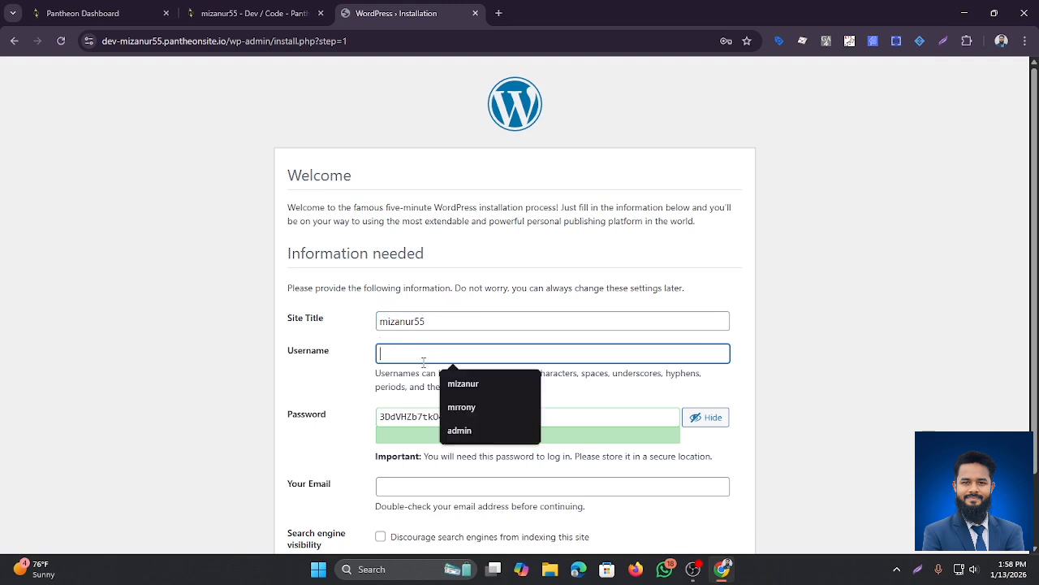
{"action": "type", "text": "a"}
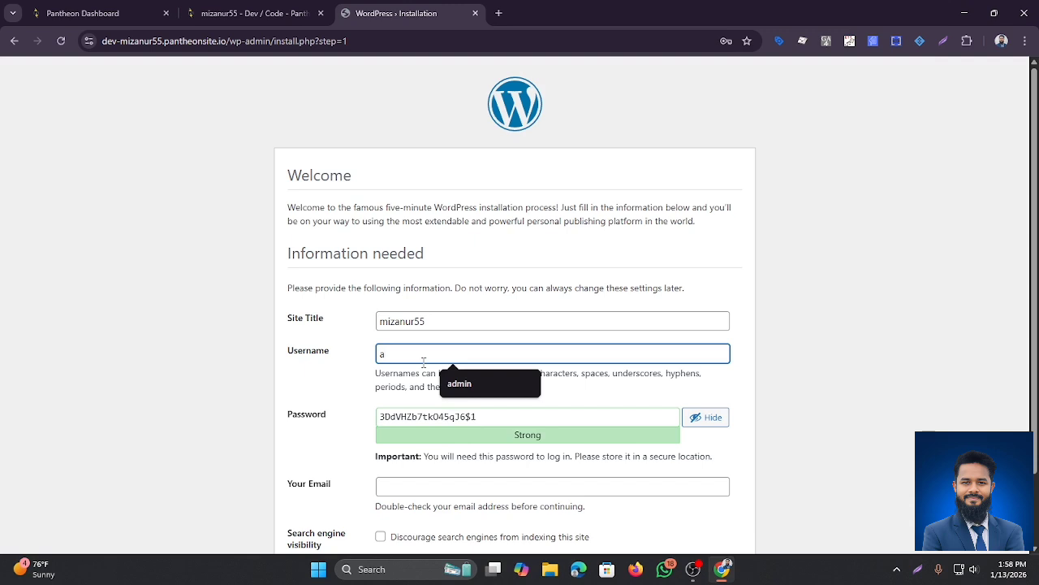
{"action": "type", "text": "dmin"}
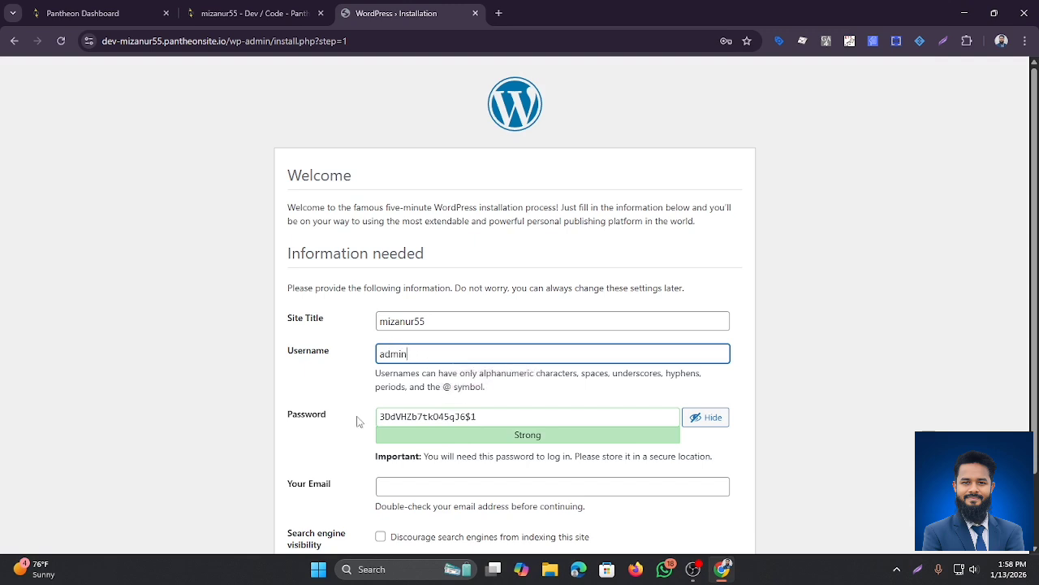
{"action": "scroll", "coordinate": [357, 421], "scroll_direction": "down", "scroll_amount": 1}
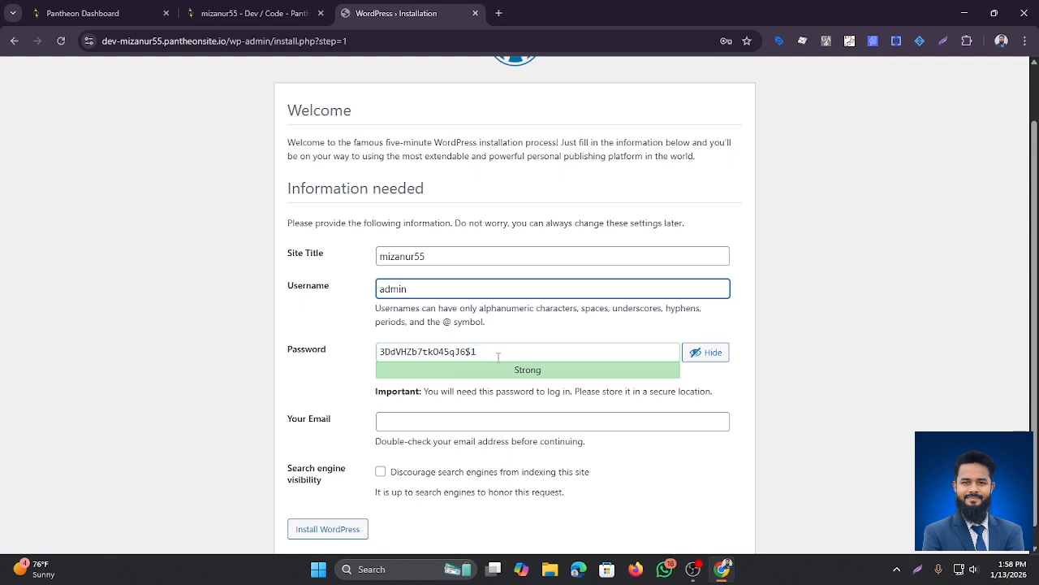
{"action": "left_click_drag", "start_coordinate": [498, 354], "coordinate": [385, 354]}
{"action": "key", "text": "BackSpace"}
{"action": "key", "text": "BackSpace"}
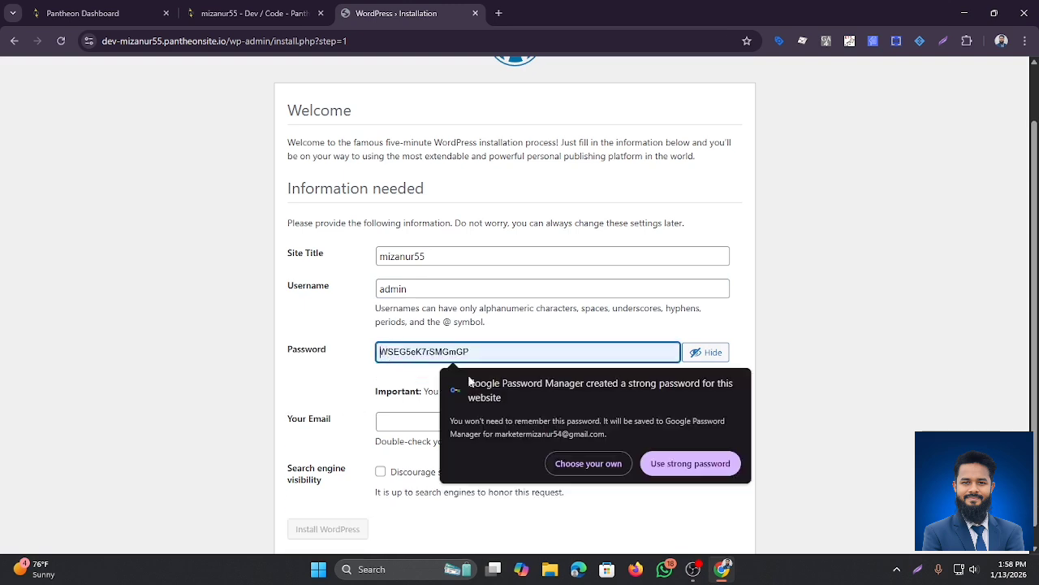
{"action": "left_click", "coordinate": [586, 463]}
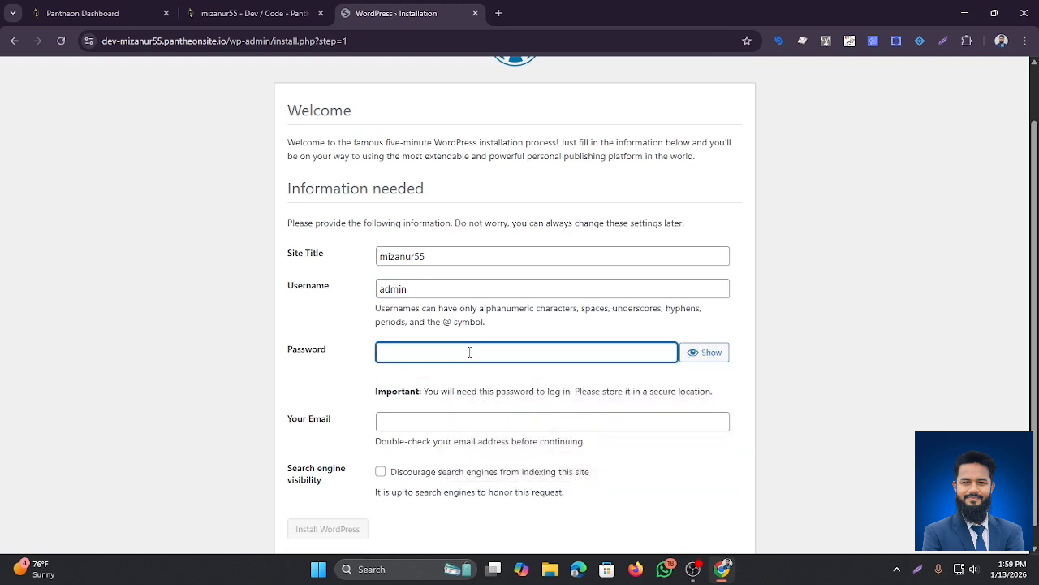
{"action": "type", "text": "12"}
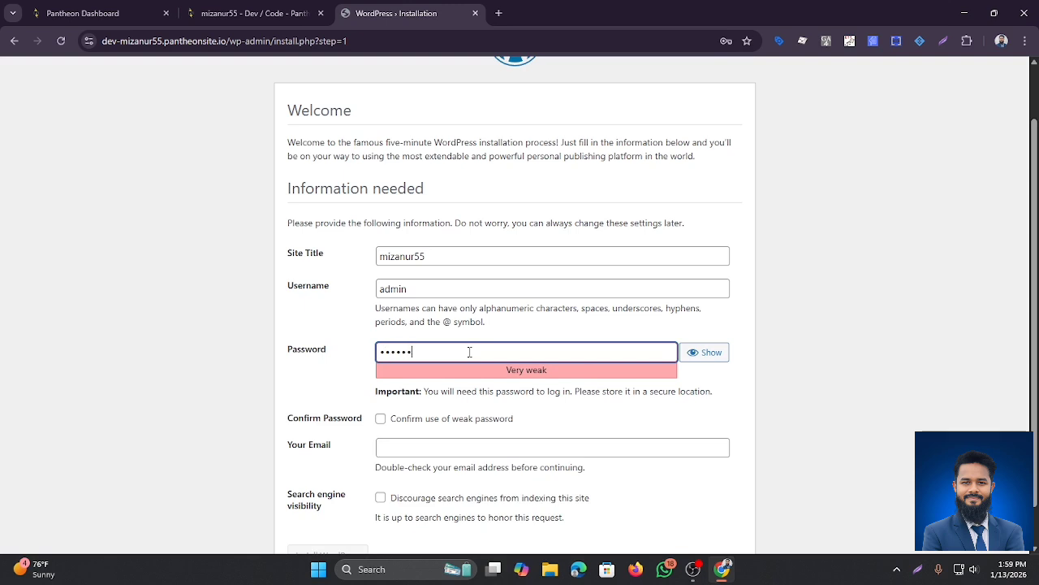
{"action": "type", "text": "34567"}
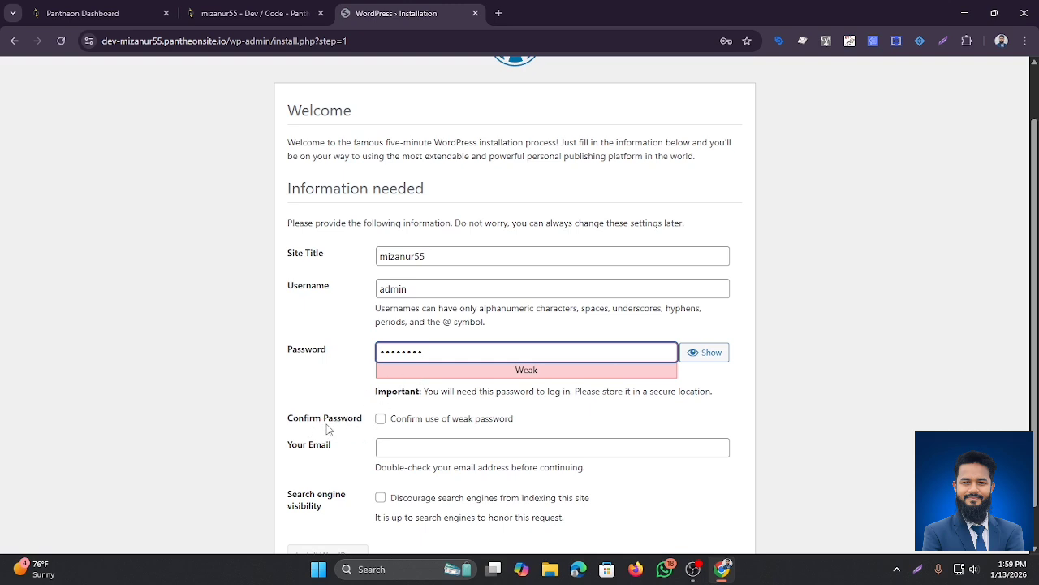
{"action": "left_click", "coordinate": [380, 419]}
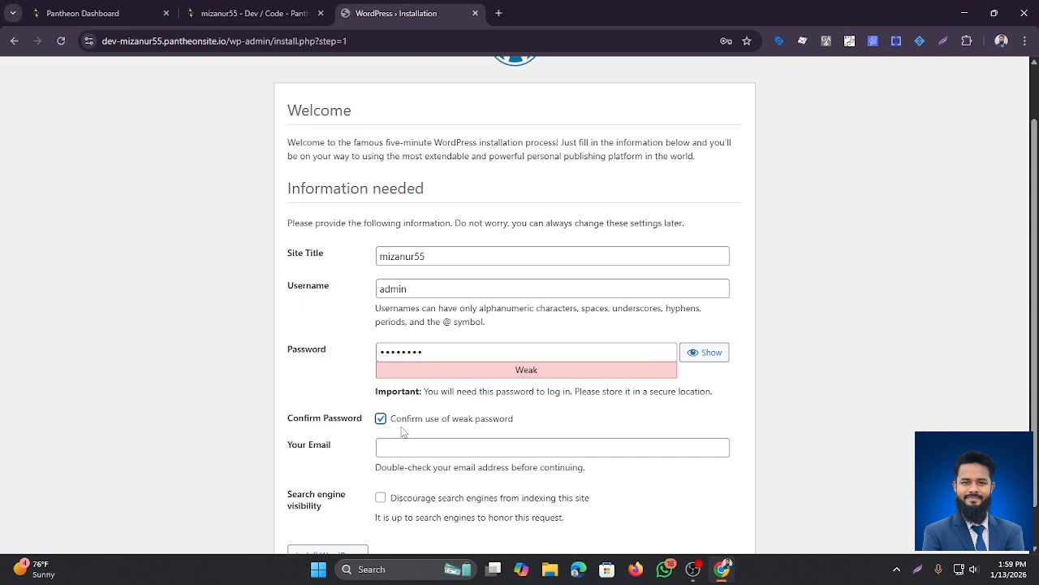
Step: Fill in the admin e-mail, discourage search engine indexing, and install WordPress
{"action": "scroll", "coordinate": [403, 422], "scroll_direction": "down", "scroll_amount": 1}
{"action": "left_click", "coordinate": [408, 410]}
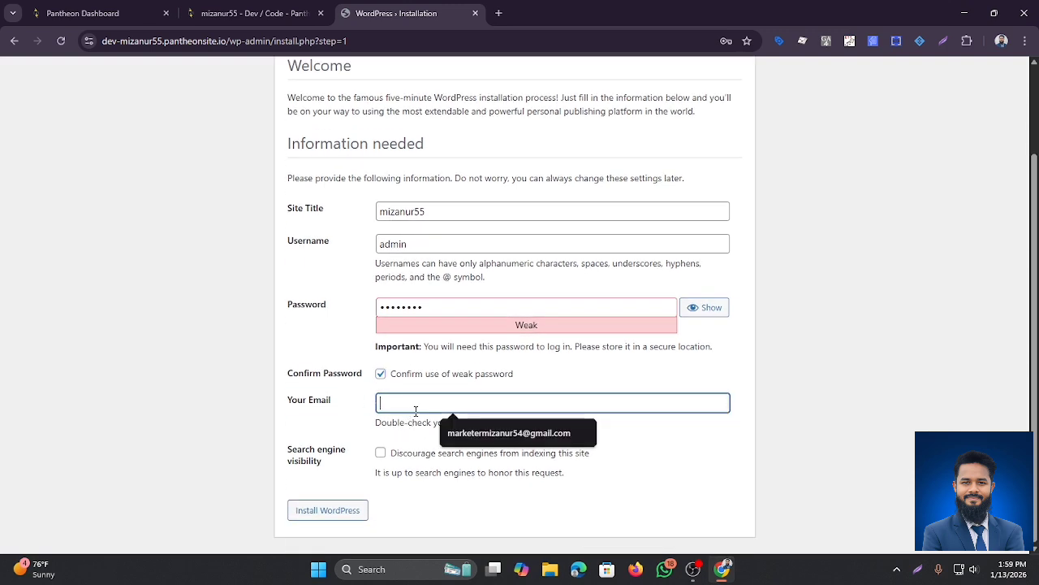
{"action": "left_click", "coordinate": [466, 434]}
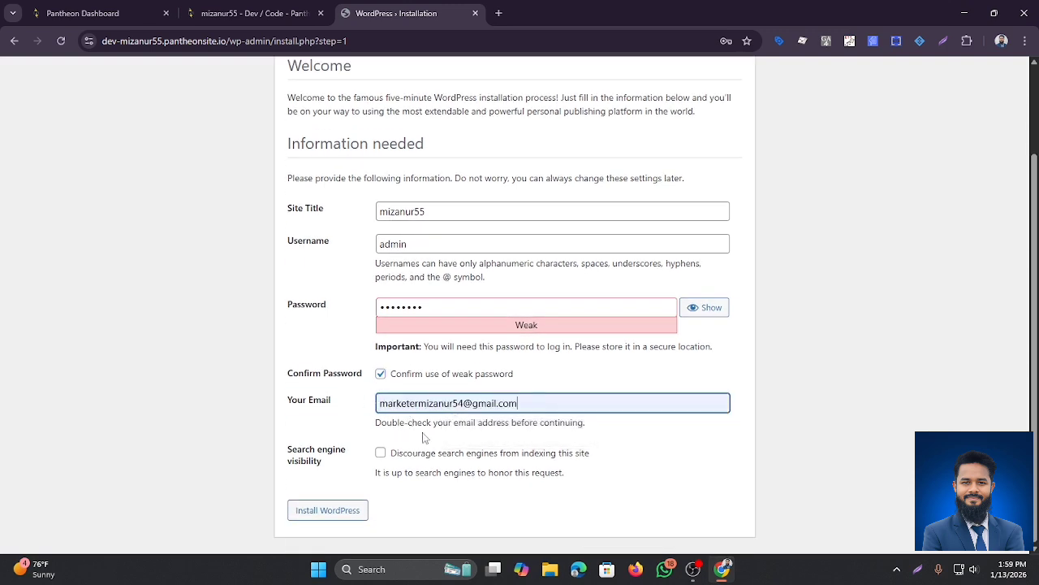
{"action": "left_click", "coordinate": [382, 453]}
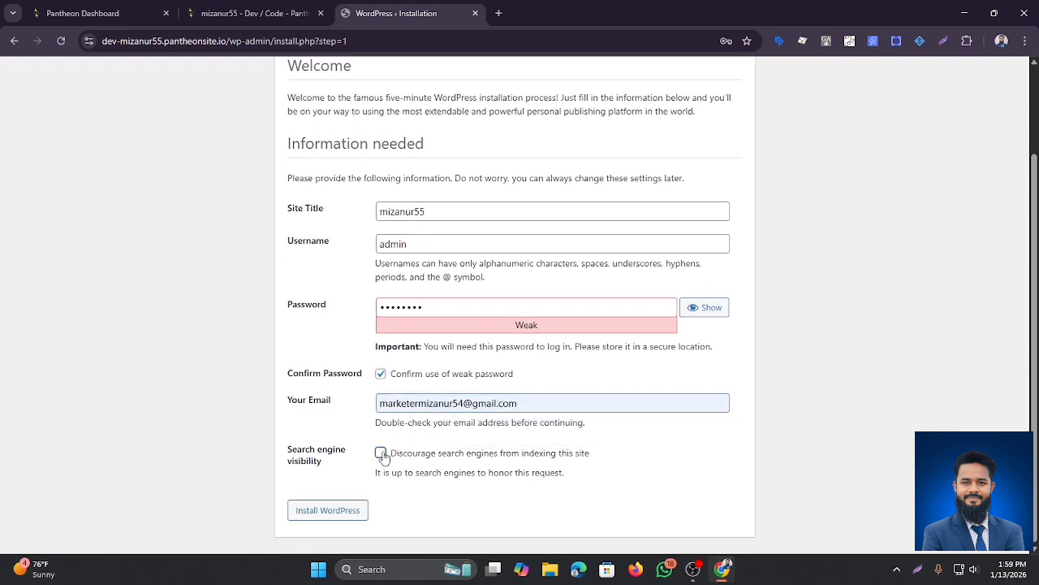
{"action": "left_click", "coordinate": [320, 510]}
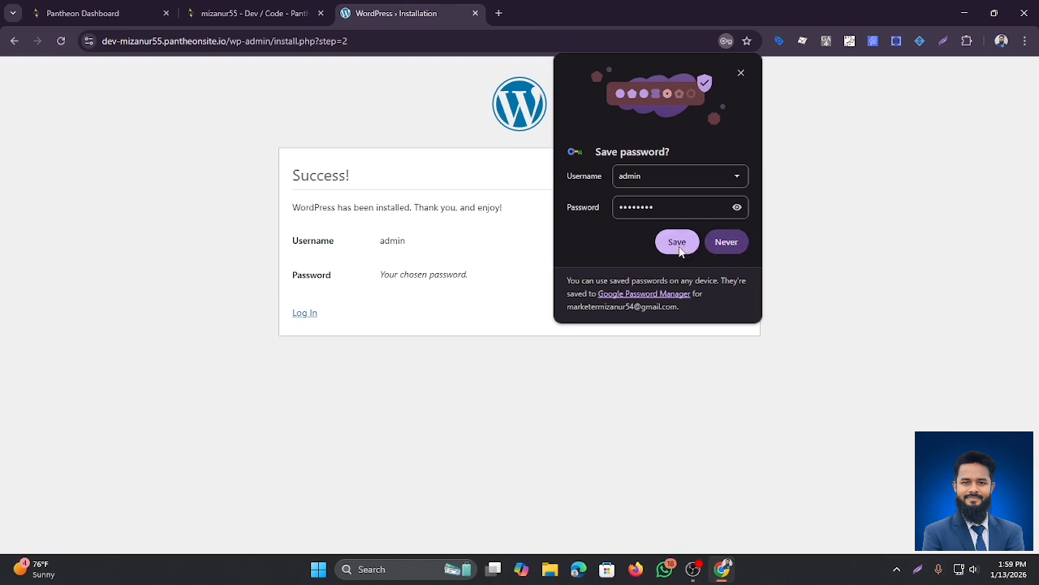
Step: Save the login in Chrome, then log in as admin with Remember Me ticked
{"action": "left_click", "coordinate": [678, 245]}
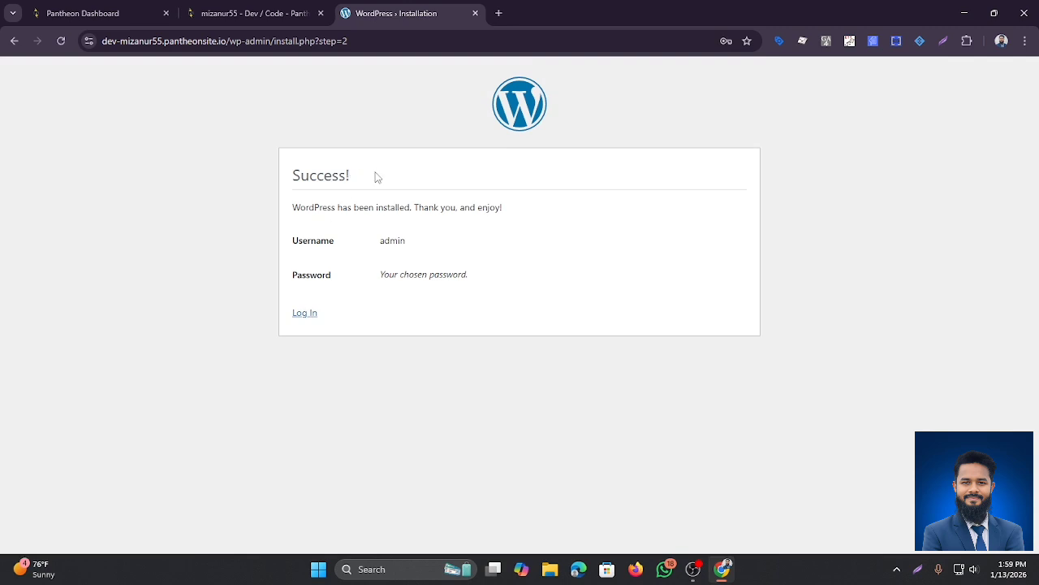
{"action": "left_click", "coordinate": [313, 316]}
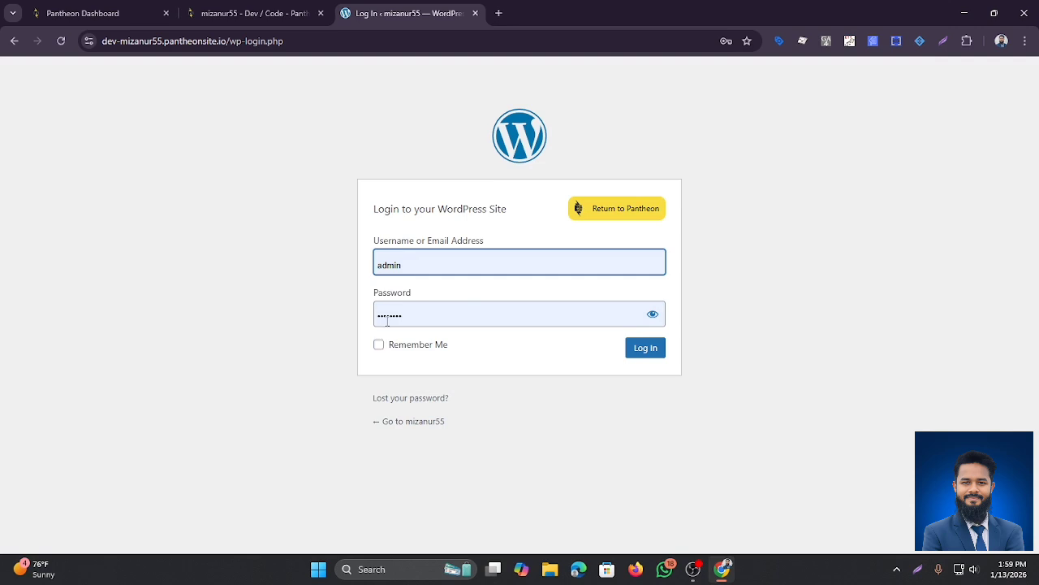
{"action": "left_click", "coordinate": [379, 345]}
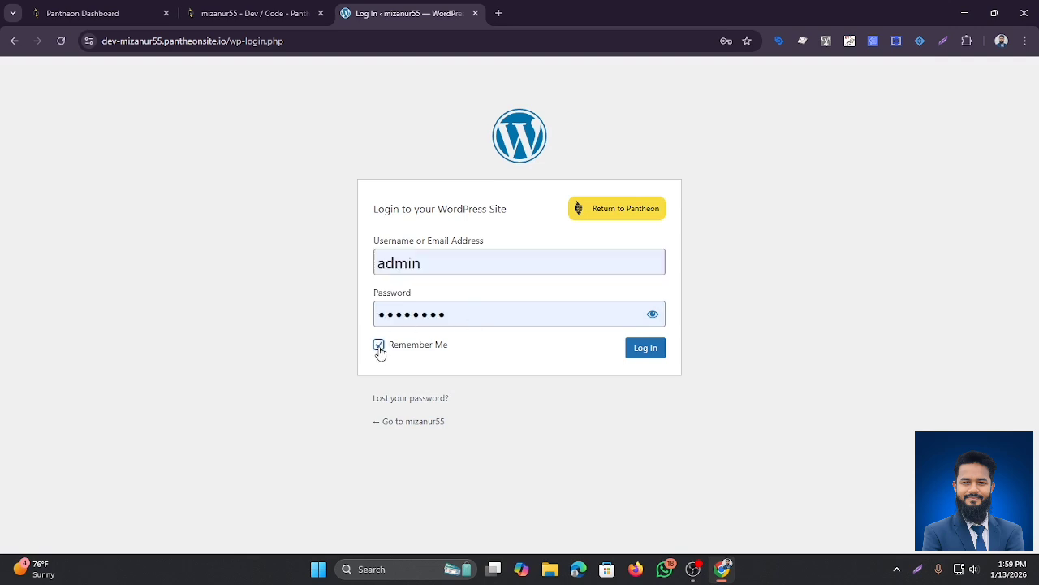
{"action": "left_click", "coordinate": [638, 351]}
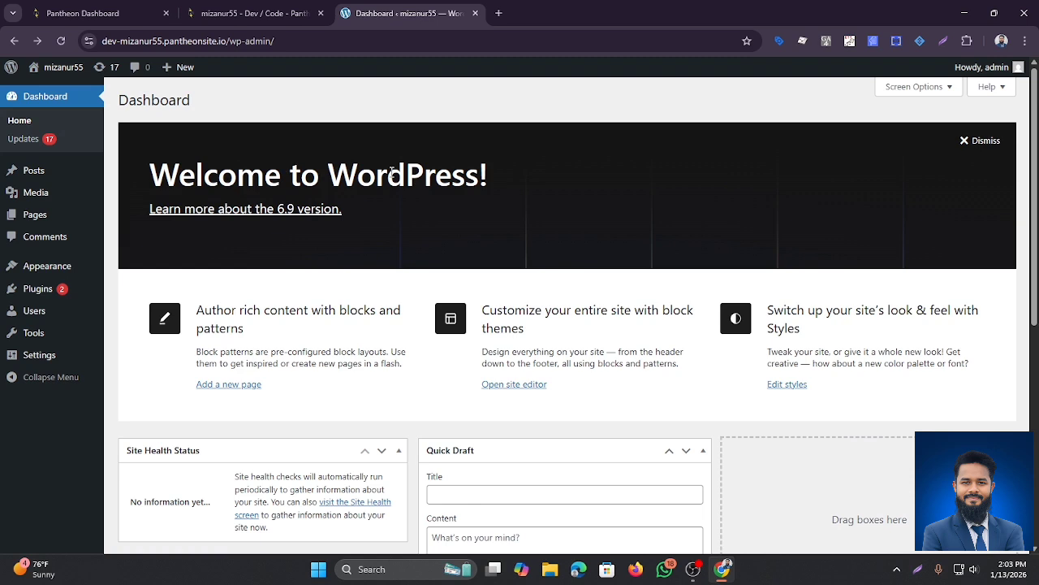
{"action": "scroll", "coordinate": [391, 172], "scroll_direction": "down", "scroll_amount": 1}
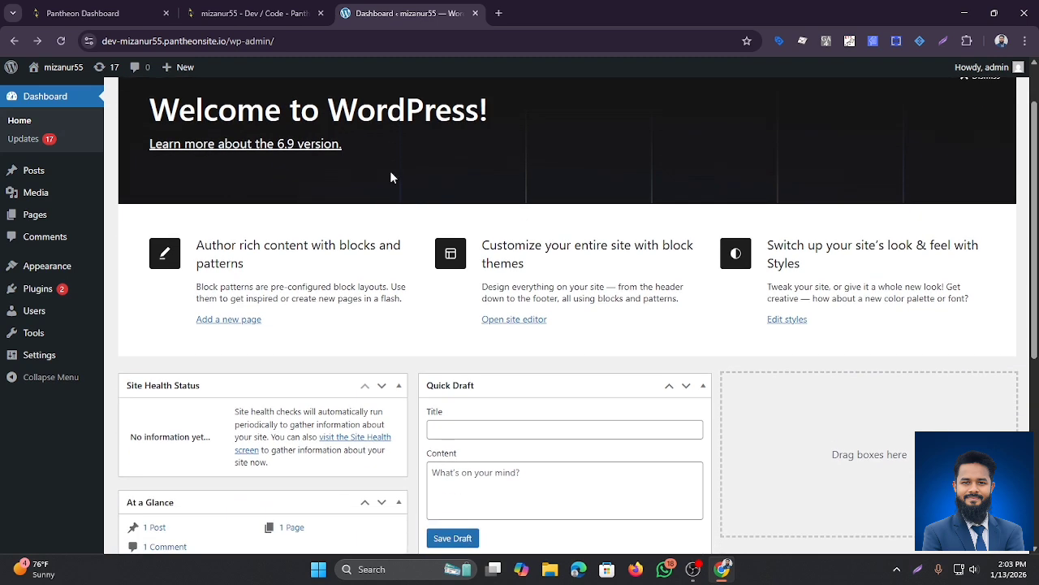
{"action": "mouse_move", "coordinate": [41, 297]}
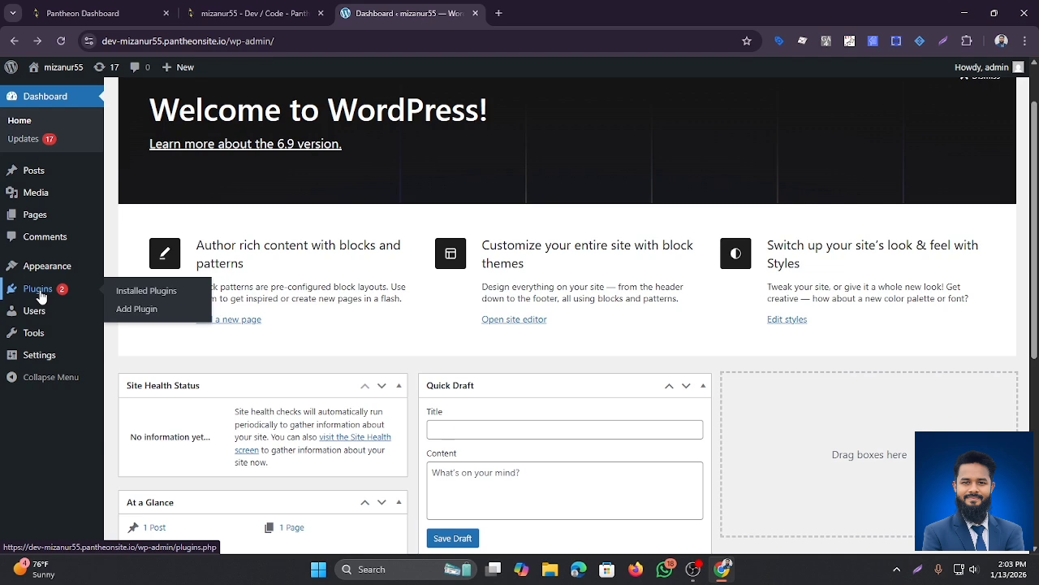
Step: Search the plugin directory for Starter Templates, then install and activate it
{"action": "left_click", "coordinate": [126, 311]}
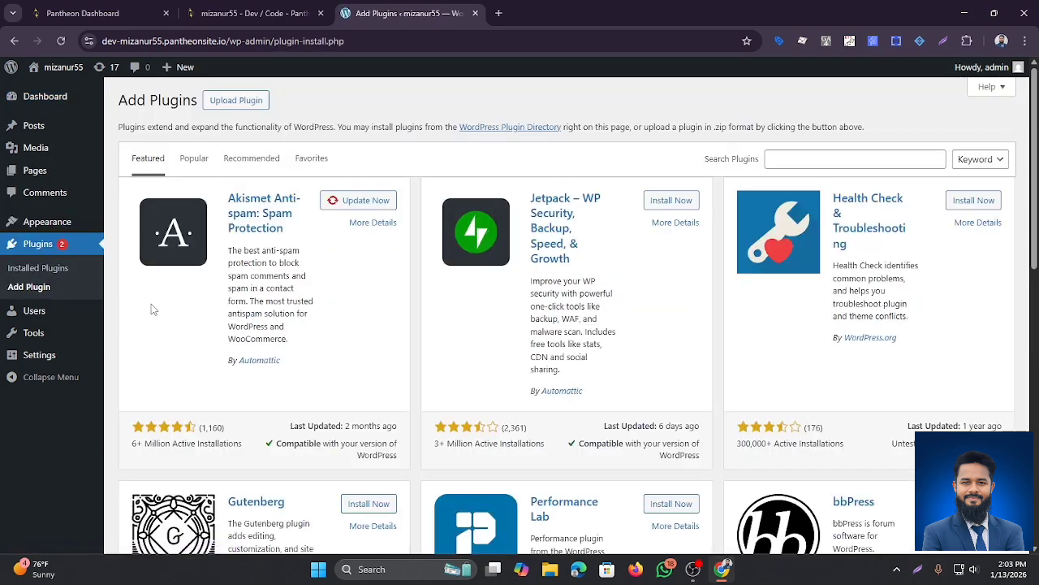
{"action": "left_click", "coordinate": [805, 156]}
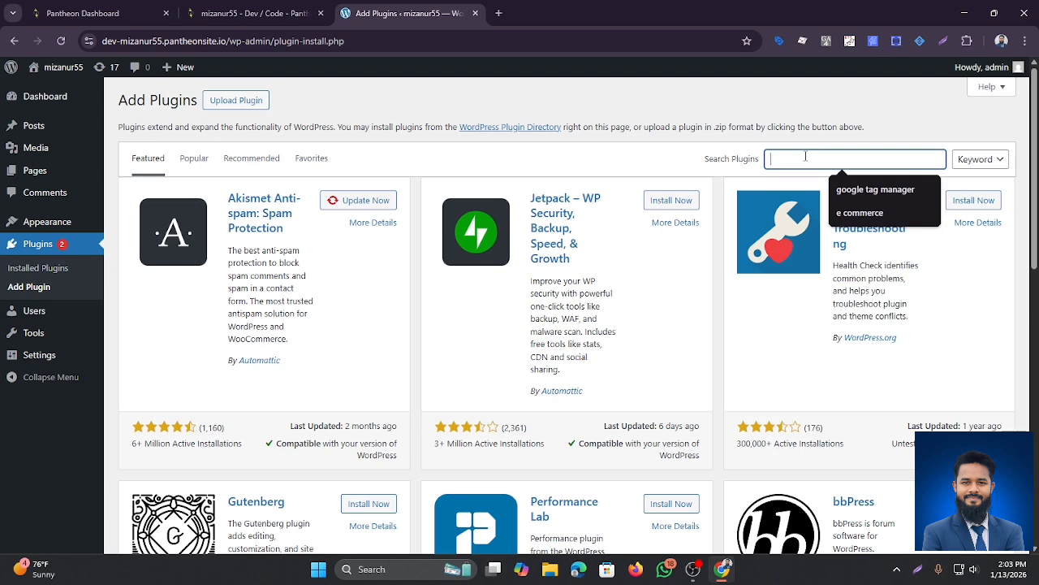
{"action": "type", "text": "starter template"}
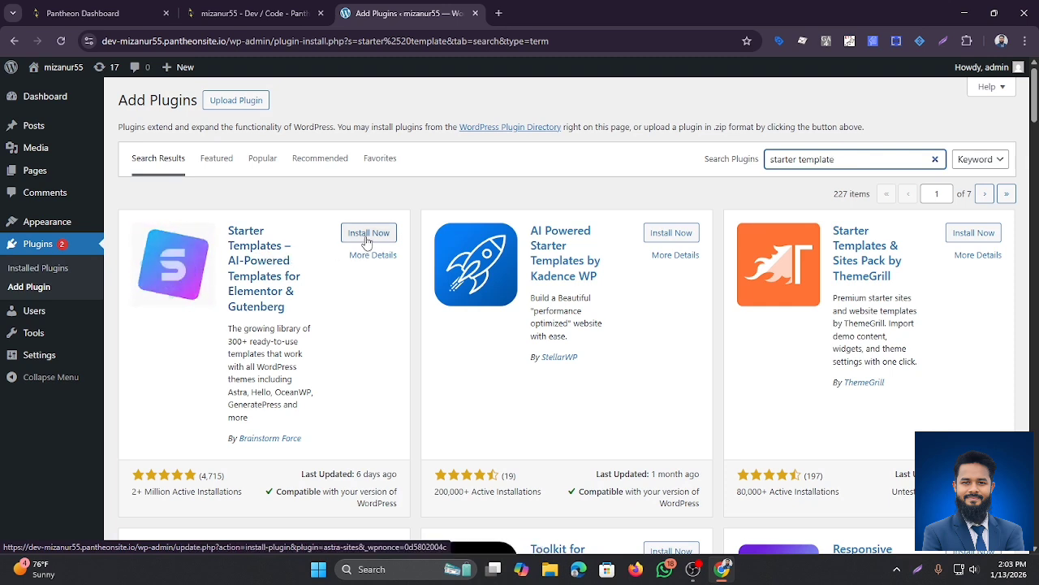
{"action": "left_click", "coordinate": [367, 233]}
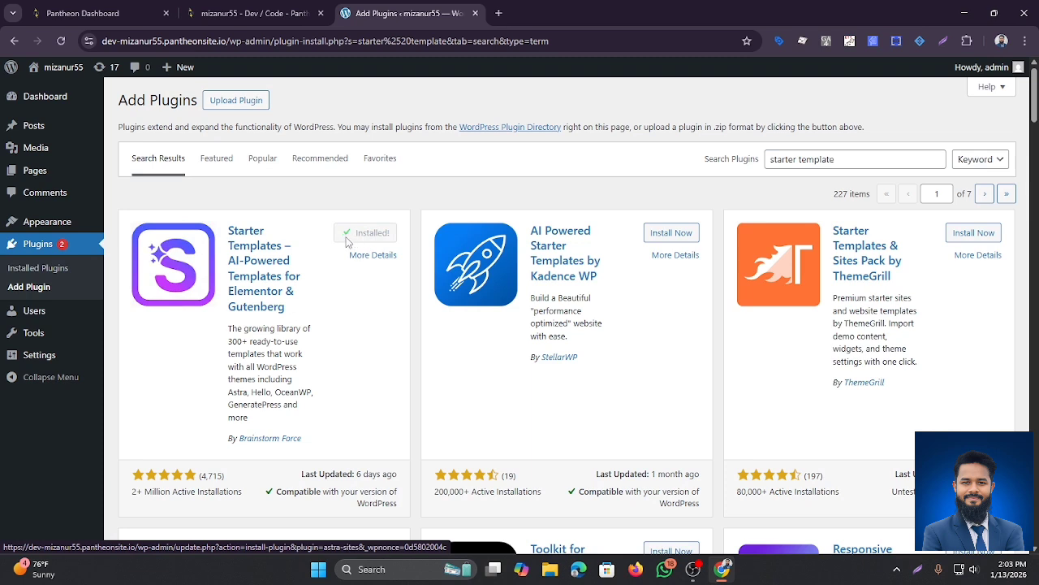
{"action": "left_click", "coordinate": [369, 236]}
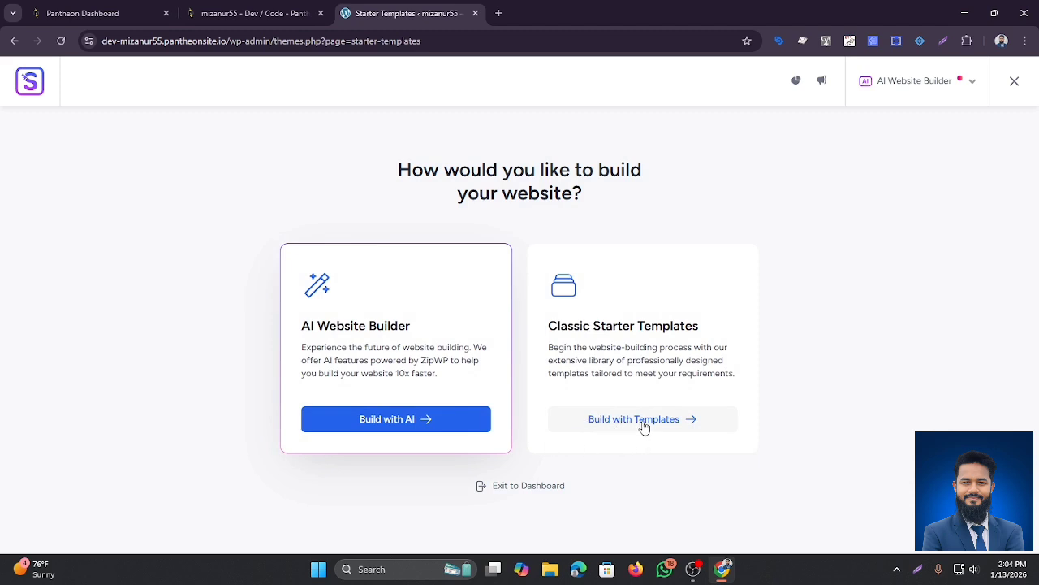
Step: Choose classic starter templates with Elementor as builder, filtered to Local Business
{"action": "left_click", "coordinate": [644, 425]}
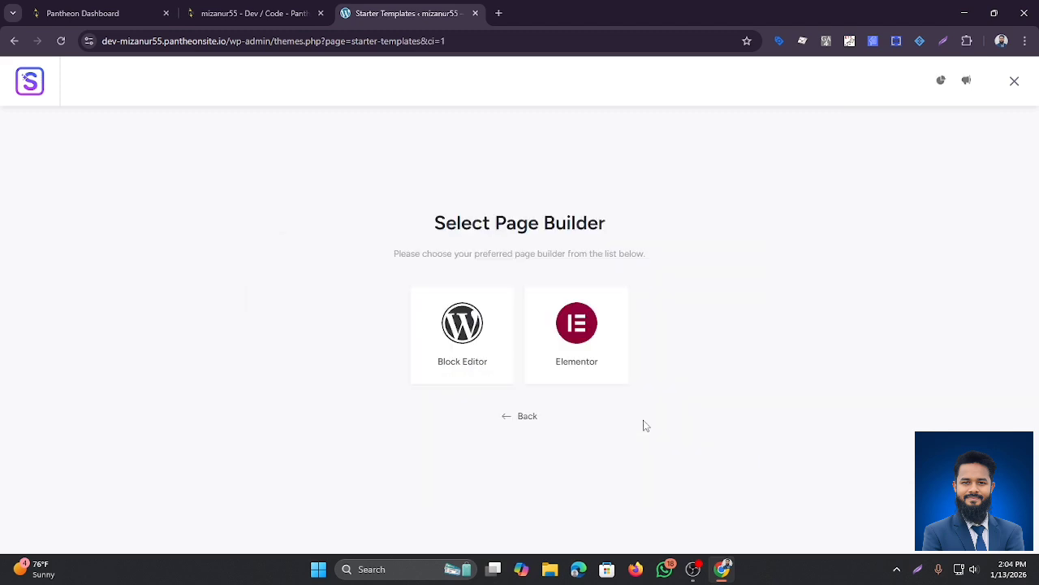
{"action": "left_click", "coordinate": [583, 349]}
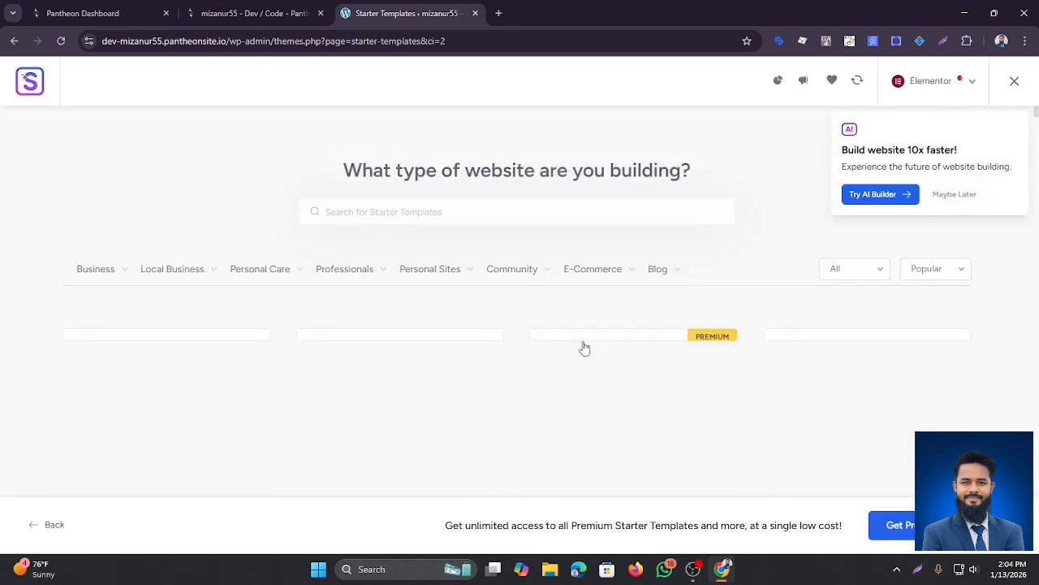
{"action": "left_click", "coordinate": [172, 269]}
{"action": "mouse_move", "coordinate": [86, 272]}
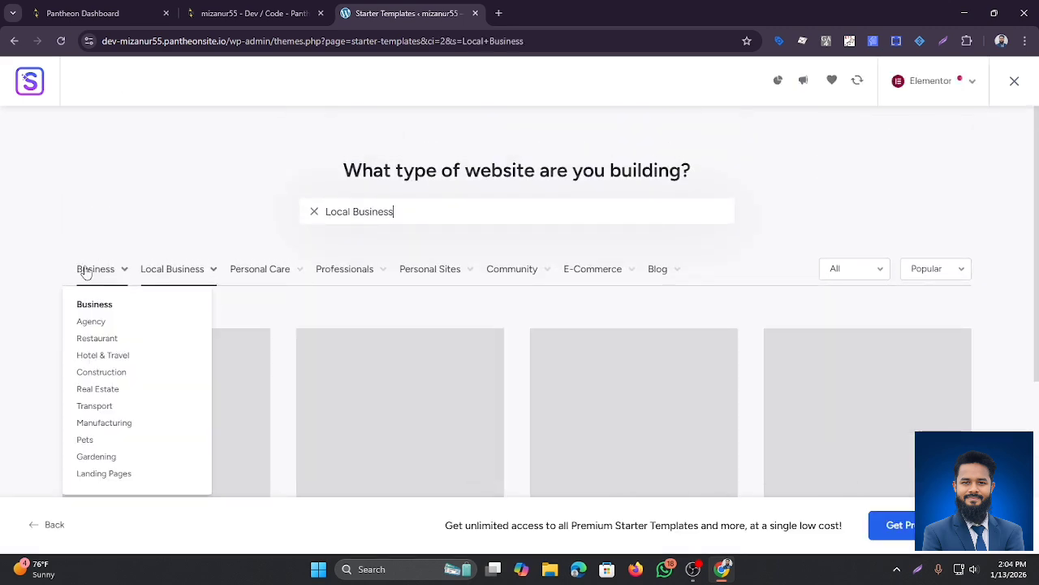
Step: Browse the category tabs and template grid to bring up the Business category
{"action": "scroll", "coordinate": [195, 281], "scroll_direction": "down", "scroll_amount": 1}
{"action": "mouse_move", "coordinate": [157, 213]}
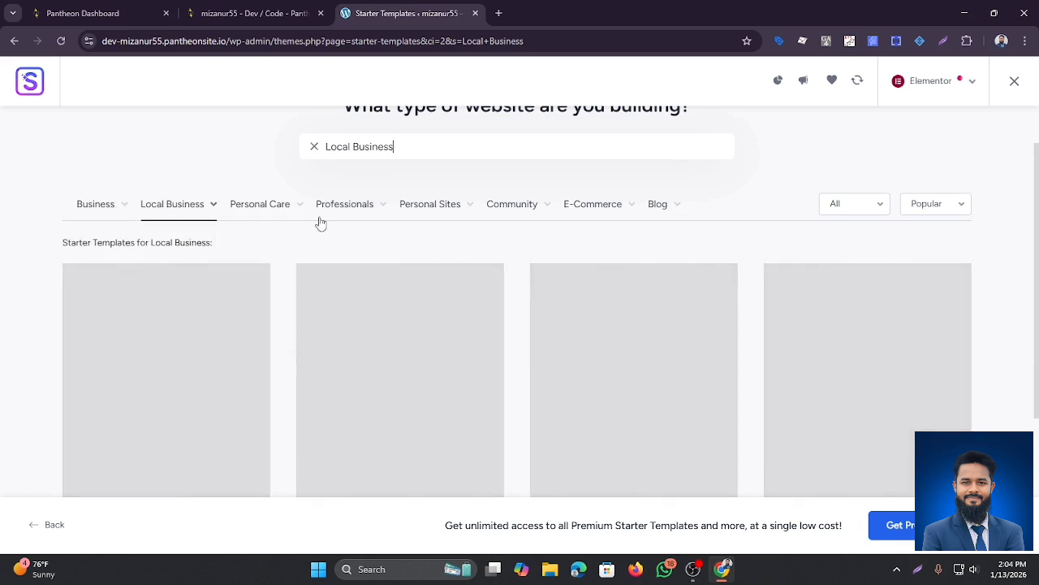
{"action": "mouse_move", "coordinate": [406, 209]}
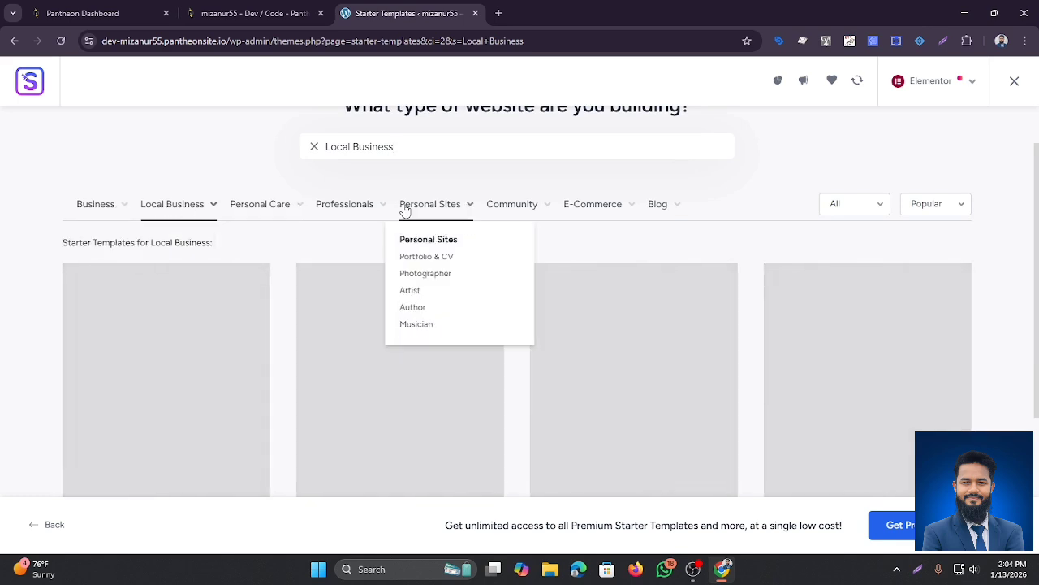
{"action": "mouse_move", "coordinate": [509, 212]}
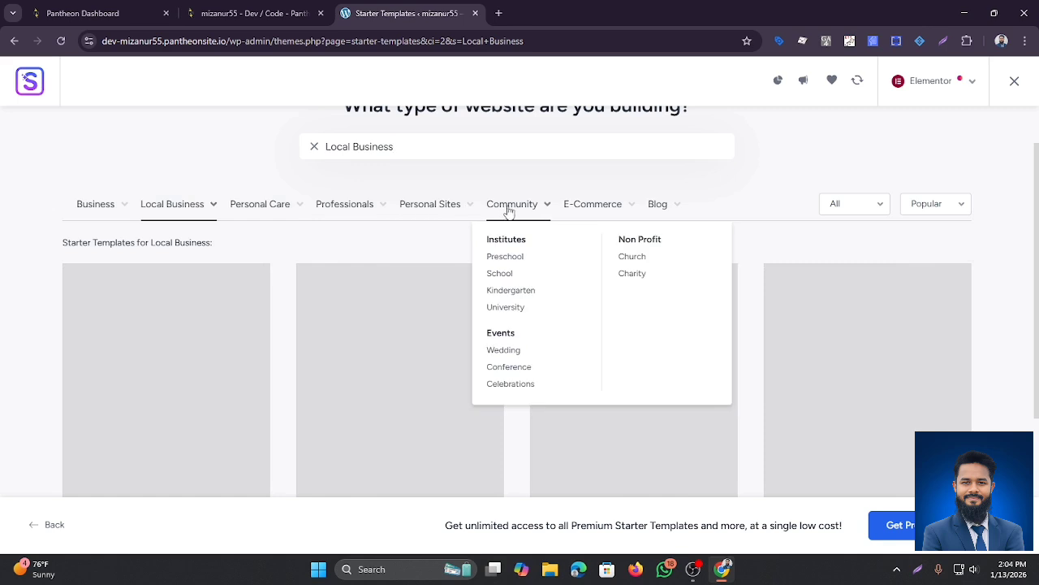
{"action": "mouse_move", "coordinate": [253, 207]}
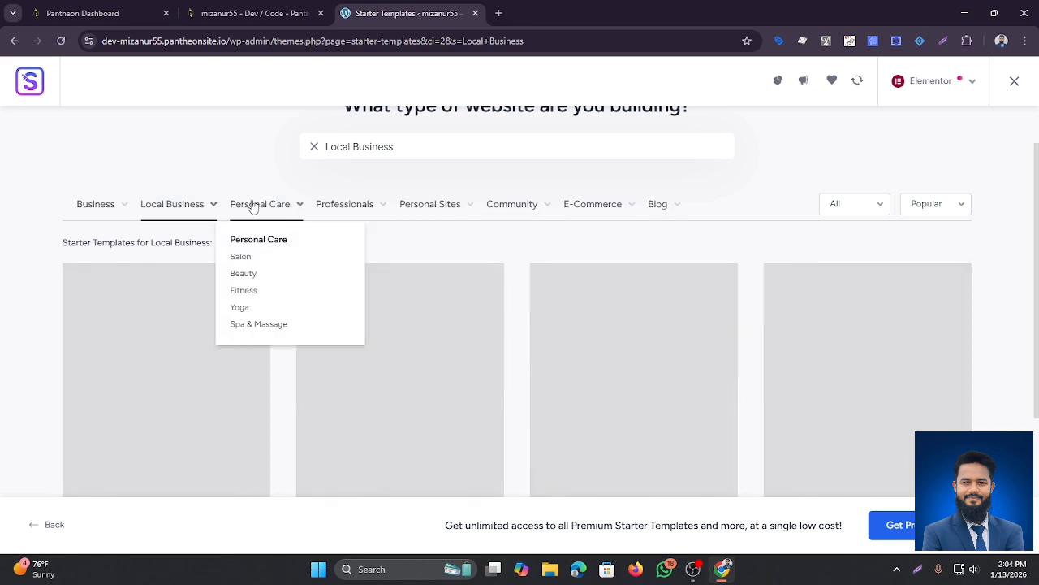
{"action": "scroll", "coordinate": [255, 225], "scroll_direction": "down", "scroll_amount": 2}
{"action": "scroll", "coordinate": [345, 284], "scroll_direction": "up", "scroll_amount": 3}
{"action": "scroll", "coordinate": [243, 282], "scroll_direction": "down", "scroll_amount": 1}
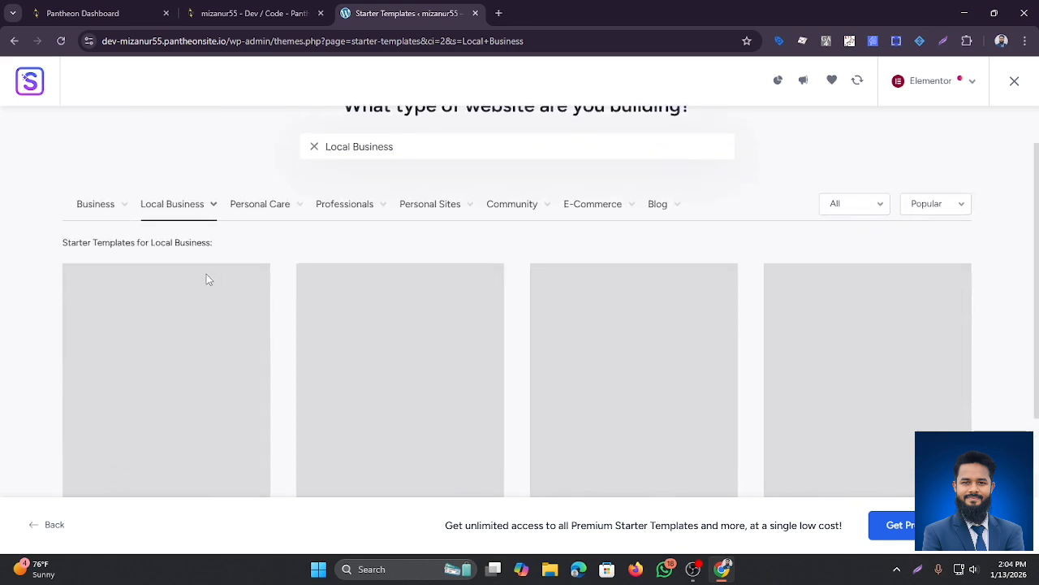
{"action": "scroll", "coordinate": [154, 260], "scroll_direction": "up", "scroll_amount": 1}
{"action": "mouse_move", "coordinate": [177, 272]}
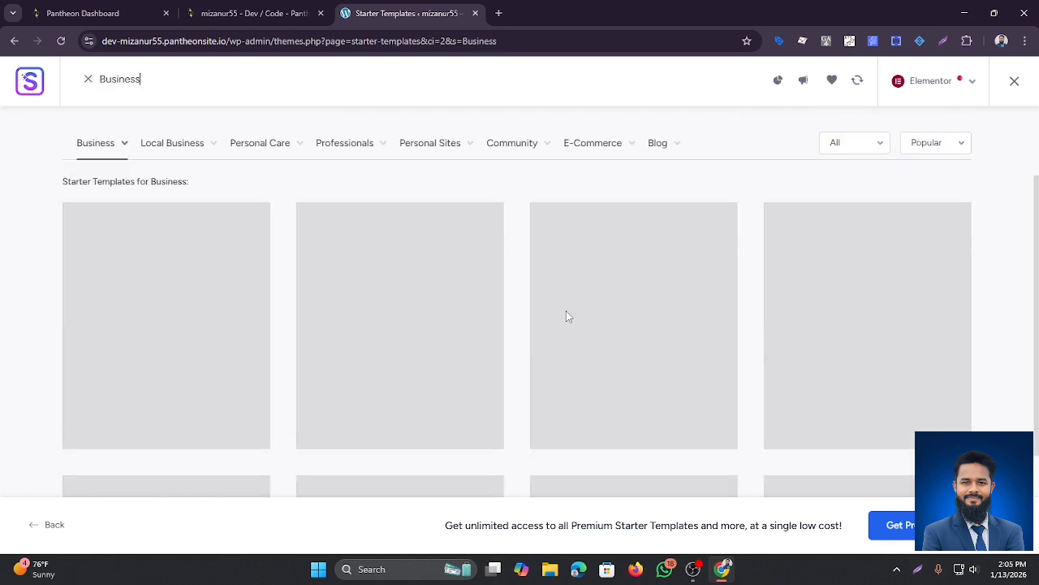
{"action": "scroll", "coordinate": [568, 316], "scroll_direction": "up", "scroll_amount": 2}
{"action": "mouse_move", "coordinate": [606, 278]}
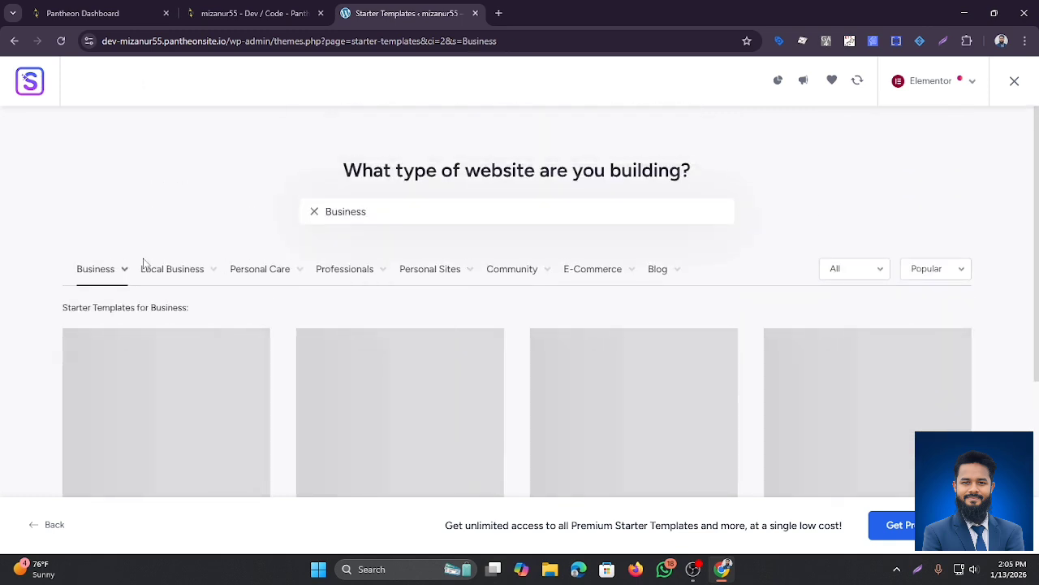
{"action": "scroll", "coordinate": [142, 262], "scroll_direction": "down", "scroll_amount": 1}
{"action": "mouse_move", "coordinate": [124, 212]}
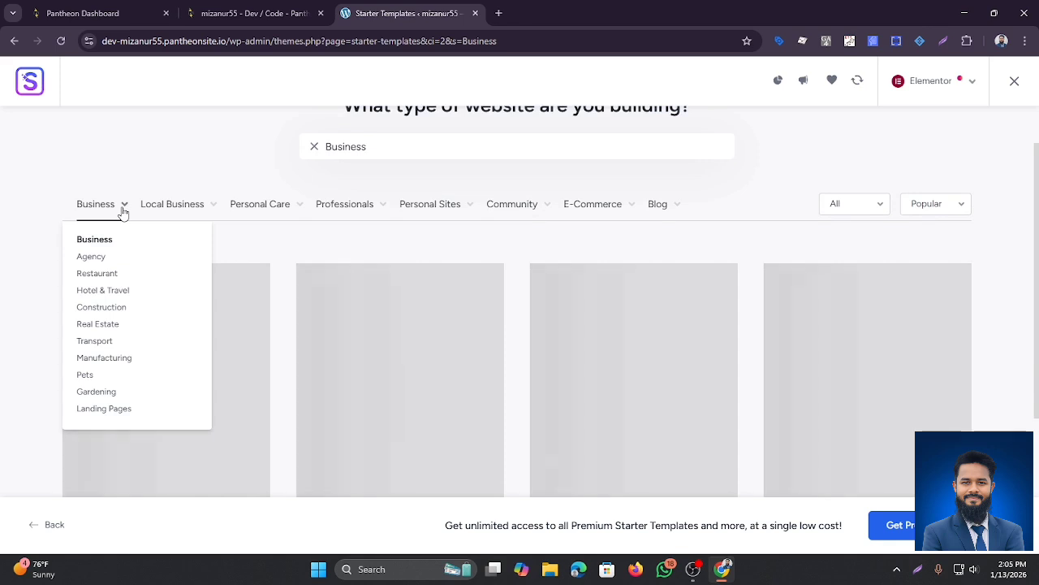
{"action": "mouse_move", "coordinate": [184, 211]}
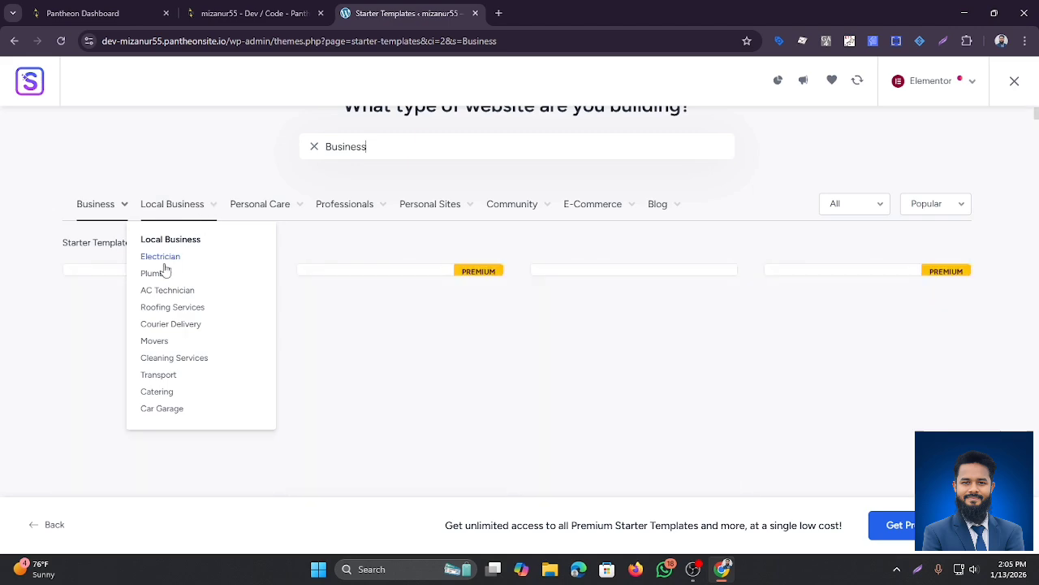
{"action": "scroll", "coordinate": [492, 380], "scroll_direction": "down", "scroll_amount": 2}
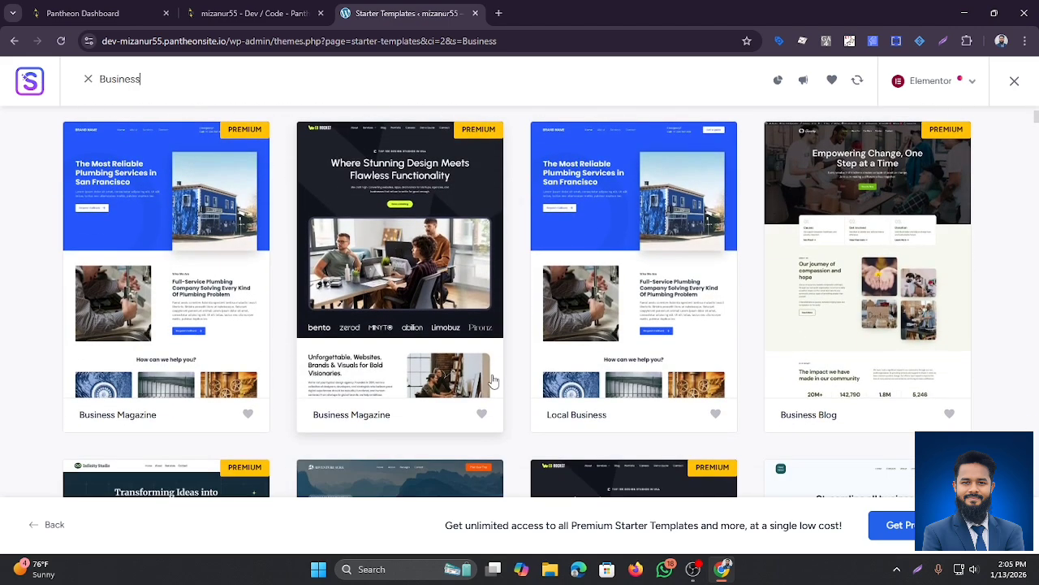
{"action": "scroll", "coordinate": [494, 380], "scroll_direction": "down", "scroll_amount": 1}
{"action": "scroll", "coordinate": [494, 378], "scroll_direction": "up", "scroll_amount": 3}
{"action": "scroll", "coordinate": [214, 333], "scroll_direction": "down", "scroll_amount": 2}
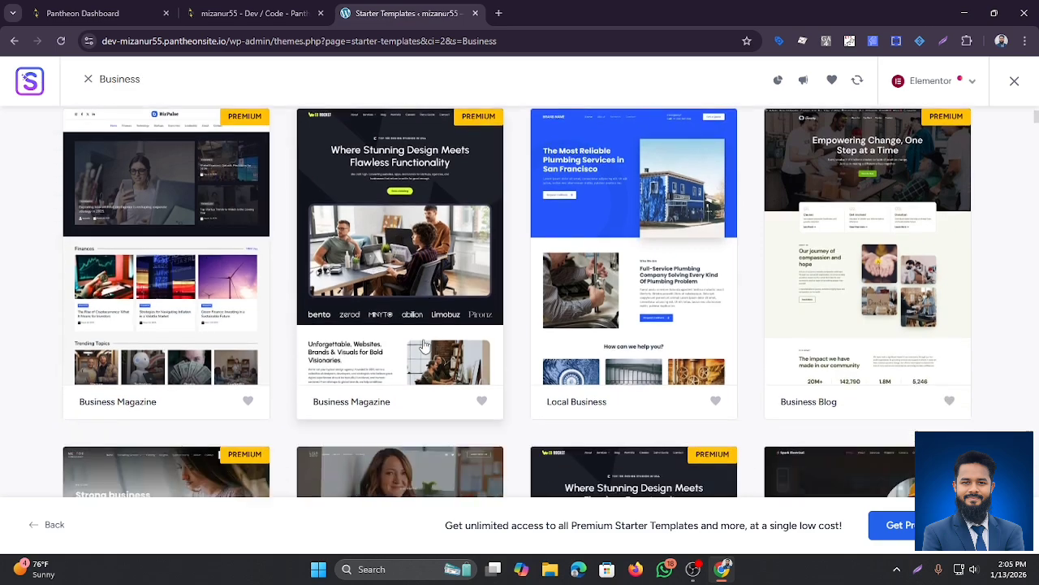
{"action": "scroll", "coordinate": [414, 342], "scroll_direction": "up", "scroll_amount": 2}
{"action": "scroll", "coordinate": [398, 337], "scroll_direction": "down", "scroll_amount": 3}
{"action": "scroll", "coordinate": [382, 333], "scroll_direction": "up", "scroll_amount": 3}
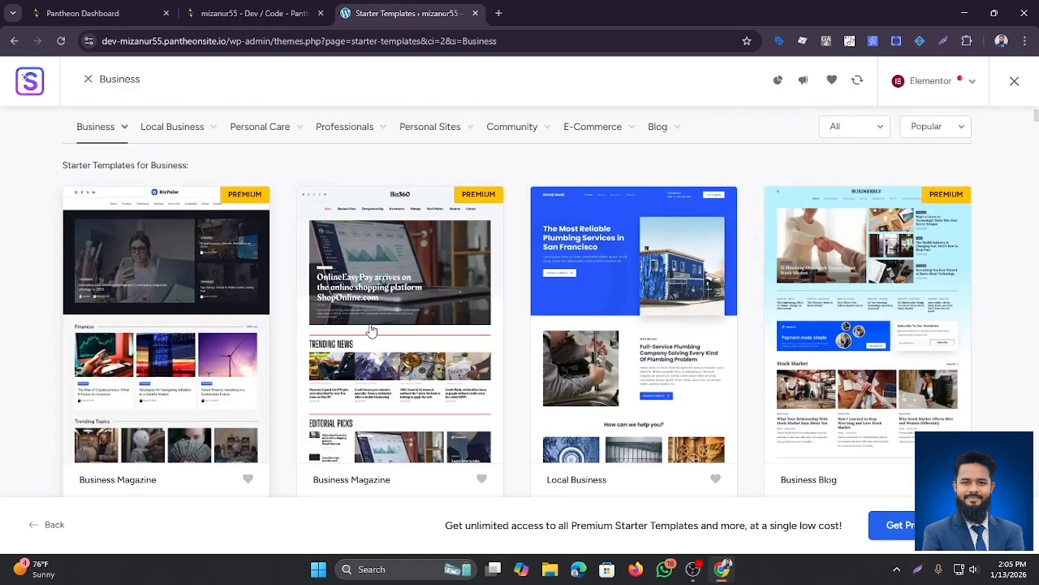
{"action": "scroll", "coordinate": [370, 331], "scroll_direction": "down", "scroll_amount": 2}
{"action": "scroll", "coordinate": [329, 346], "scroll_direction": "up", "scroll_amount": 4}
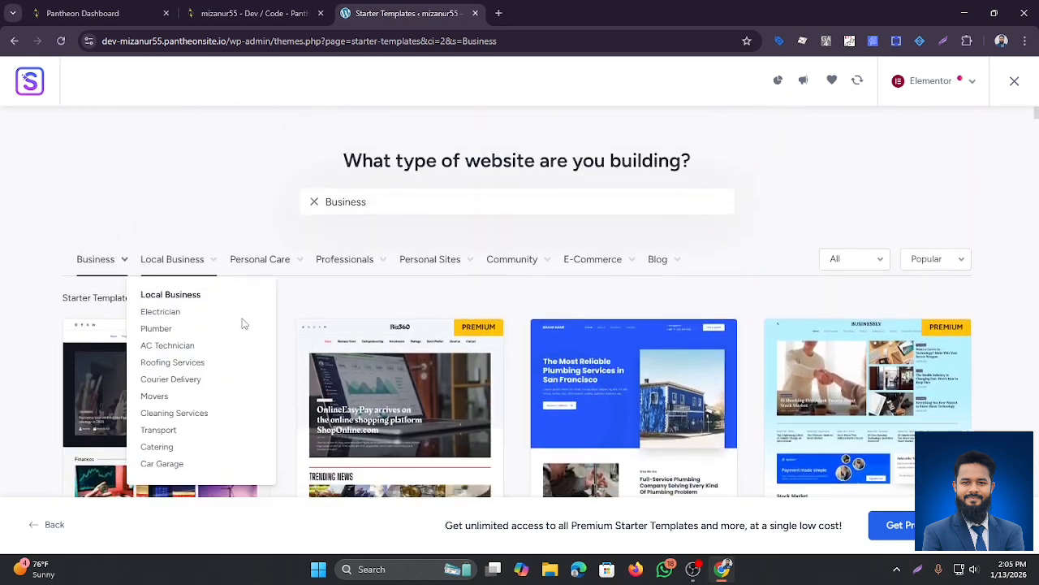
{"action": "scroll", "coordinate": [244, 324], "scroll_direction": "down", "scroll_amount": 2}
{"action": "mouse_move", "coordinate": [119, 135]}
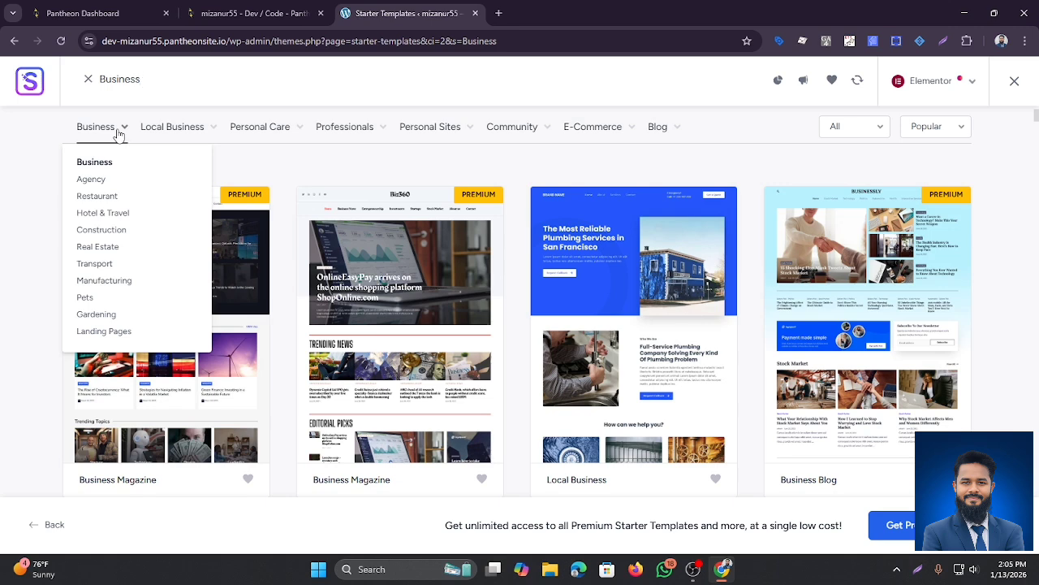
{"action": "mouse_move", "coordinate": [167, 131]}
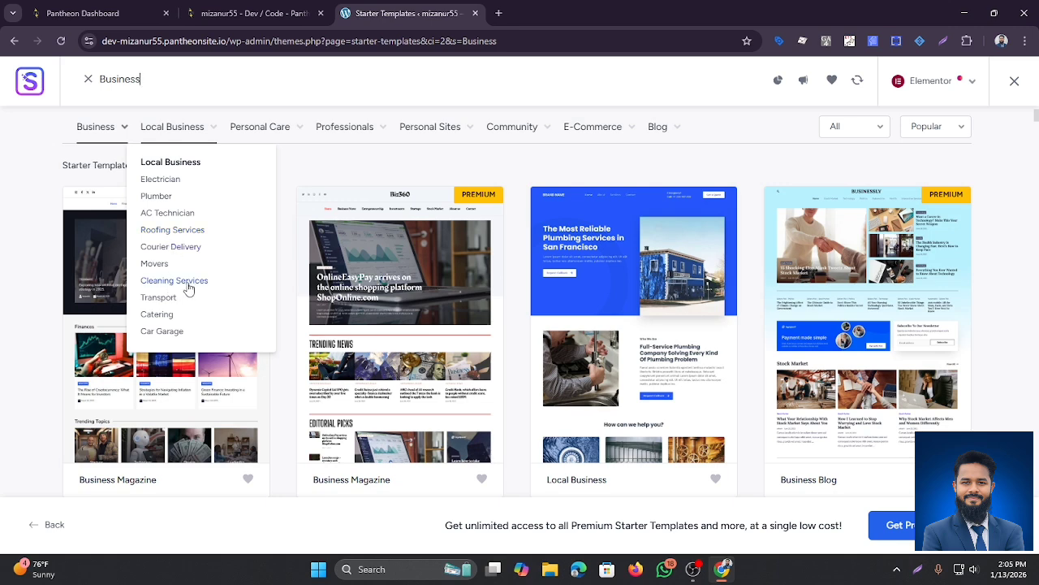
{"action": "mouse_move", "coordinate": [295, 130]}
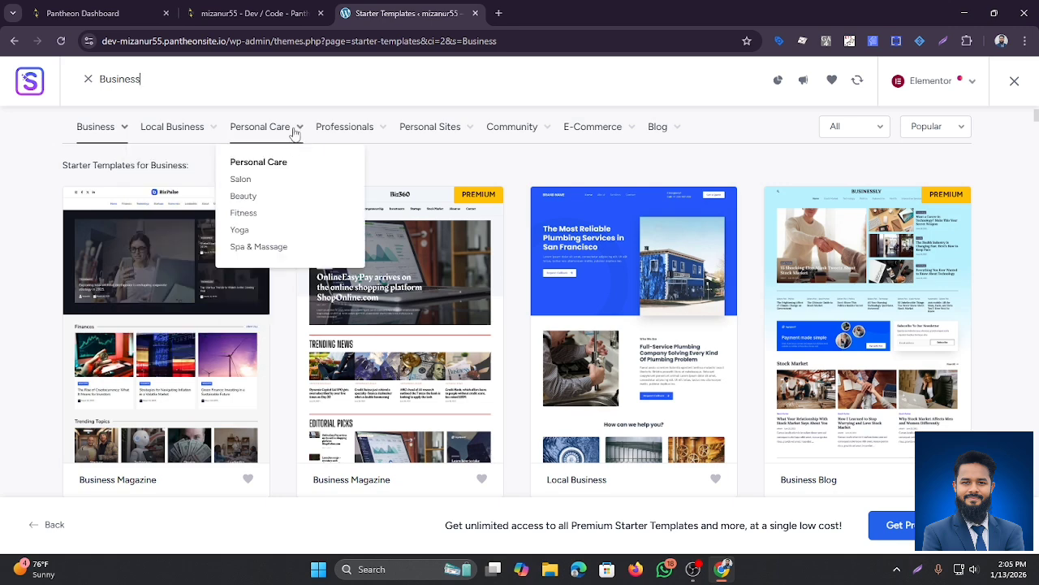
{"action": "scroll", "coordinate": [325, 239], "scroll_direction": "up", "scroll_amount": 2}
{"action": "mouse_move", "coordinate": [345, 209]}
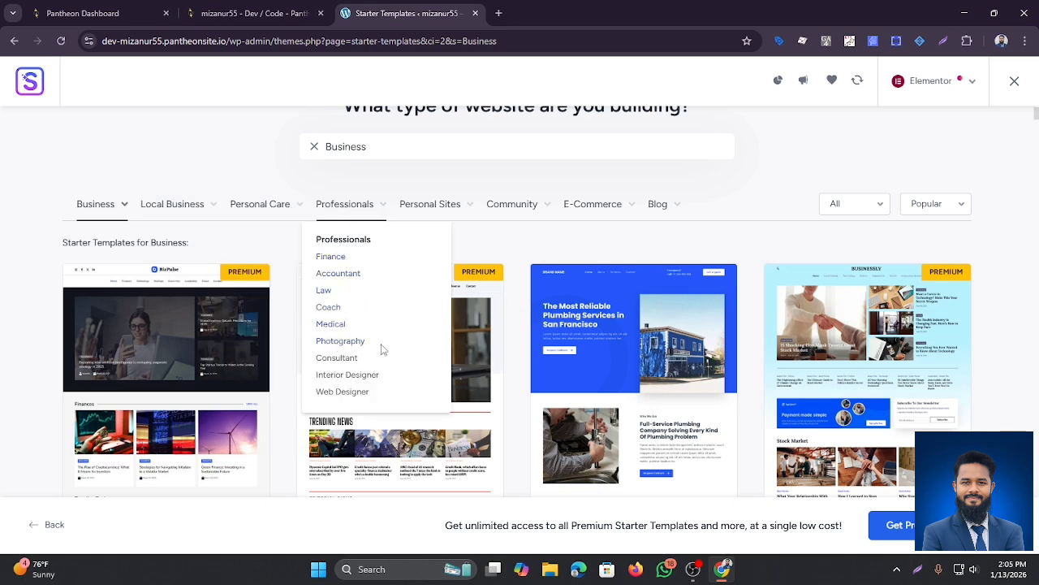
{"action": "mouse_move", "coordinate": [448, 213]}
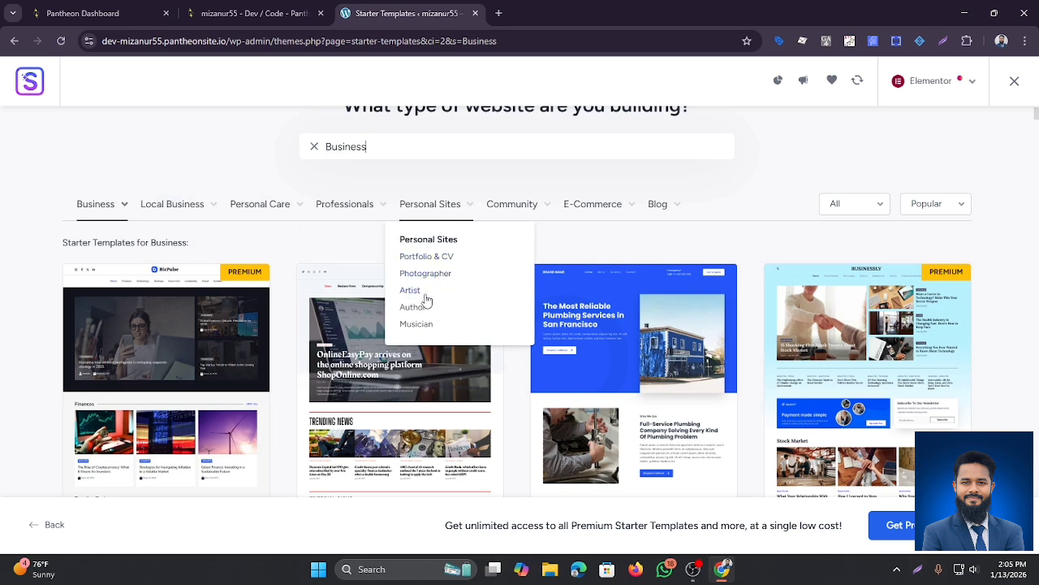
{"action": "mouse_move", "coordinate": [507, 210]}
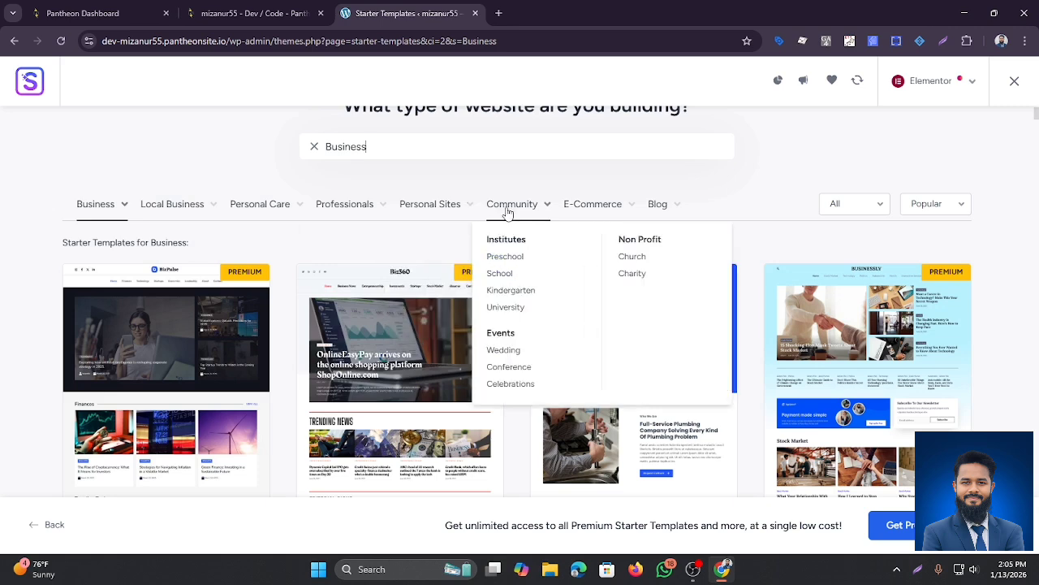
{"action": "mouse_move", "coordinate": [605, 217]}
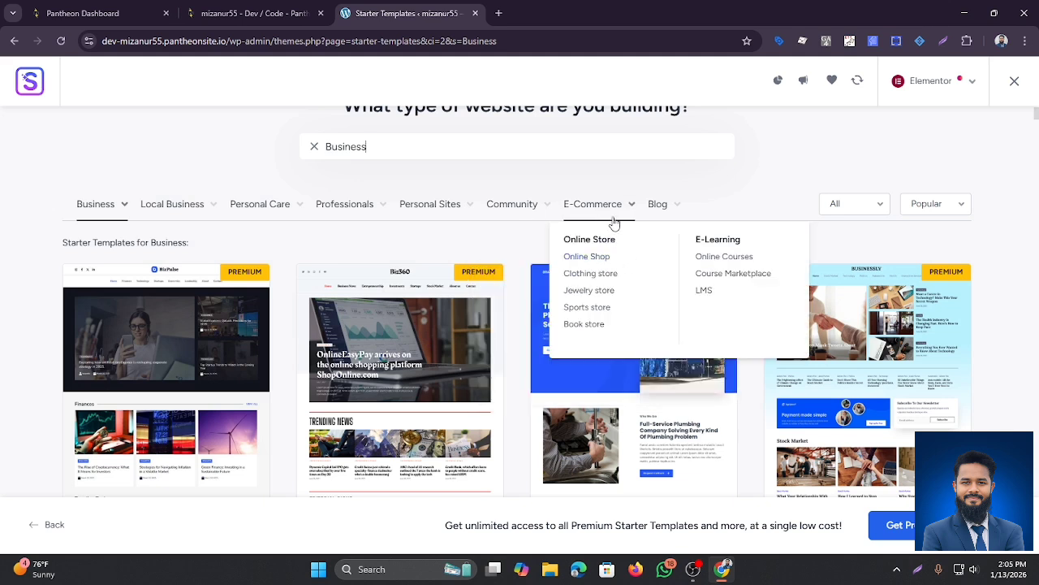
{"action": "mouse_move", "coordinate": [658, 209]}
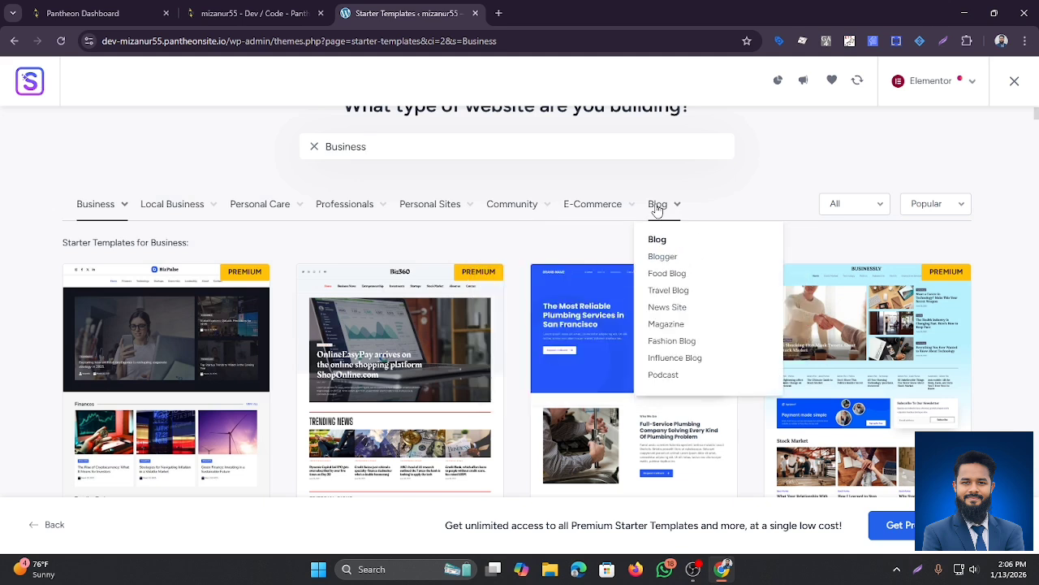
{"action": "mouse_move", "coordinate": [163, 208]}
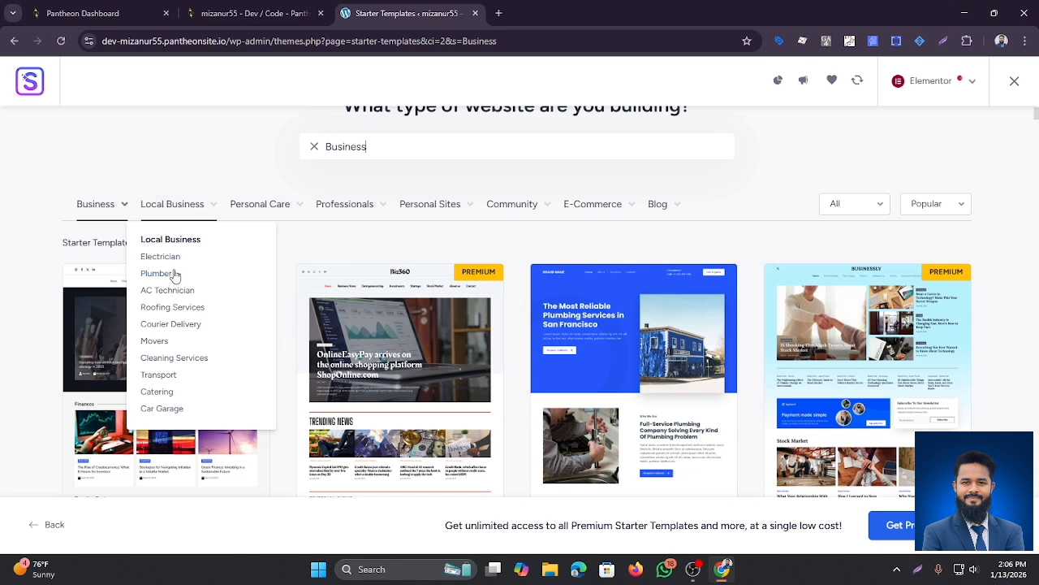
Step: Filter to Cleaning Services templates and select the Brandstore card from the grid
{"action": "left_click", "coordinate": [173, 361]}
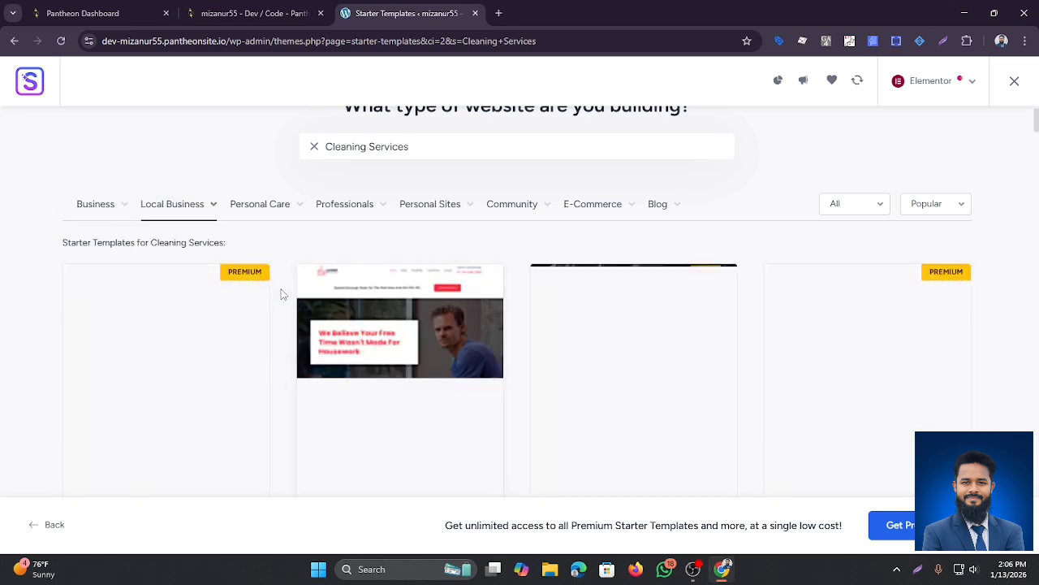
{"action": "scroll", "coordinate": [268, 304], "scroll_direction": "down", "scroll_amount": 2}
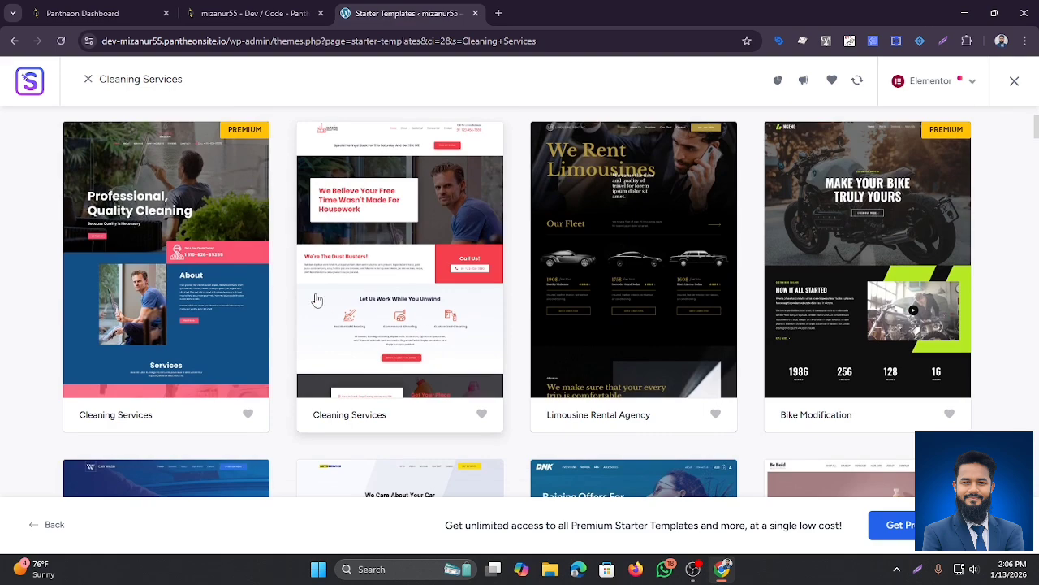
{"action": "scroll", "coordinate": [316, 300], "scroll_direction": "up", "scroll_amount": 2}
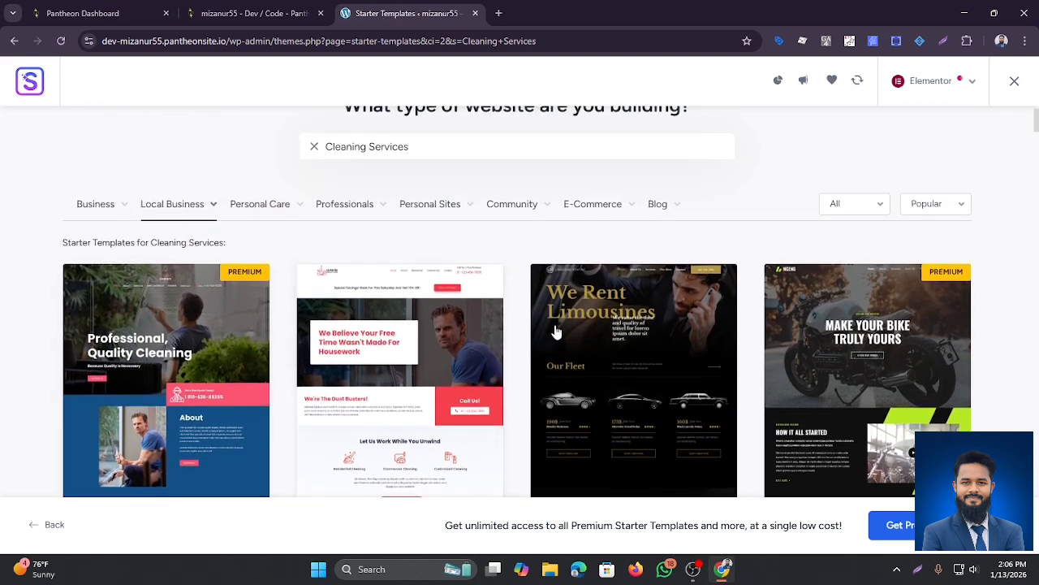
{"action": "scroll", "coordinate": [699, 342], "scroll_direction": "down", "scroll_amount": 3}
{"action": "scroll", "coordinate": [297, 323], "scroll_direction": "down", "scroll_amount": 5}
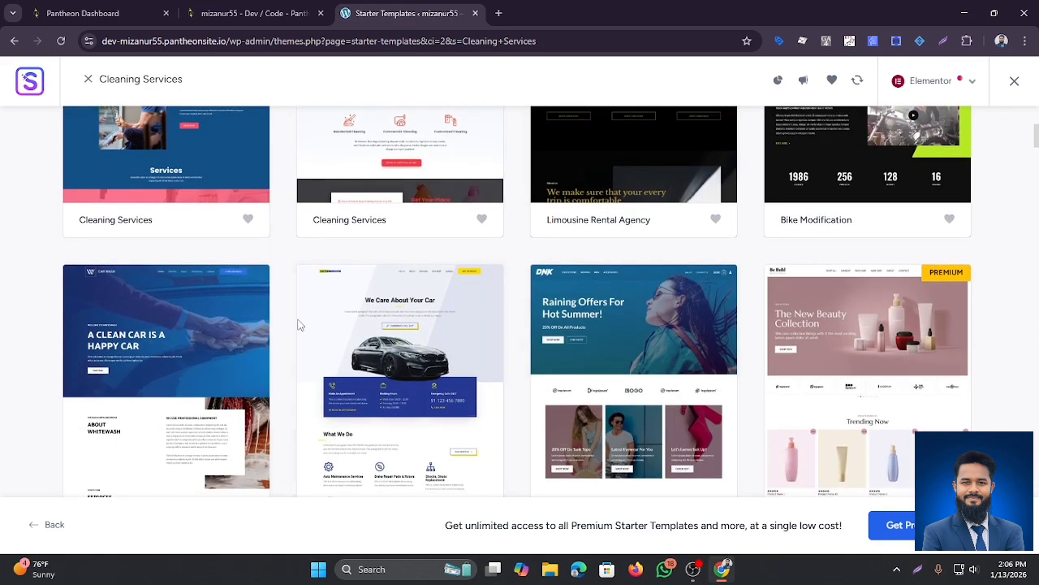
{"action": "scroll", "coordinate": [361, 314], "scroll_direction": "down", "scroll_amount": 1}
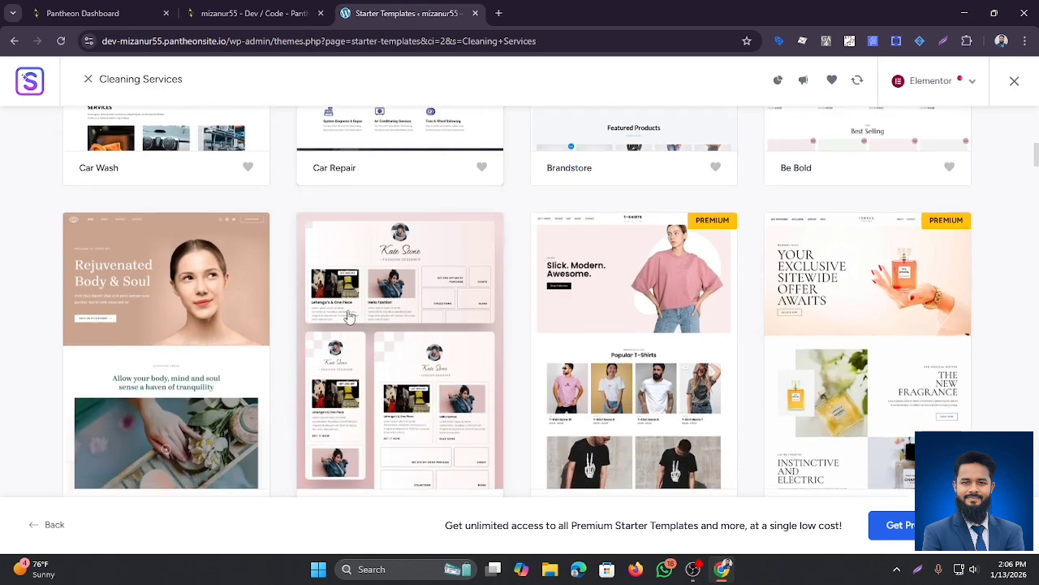
{"action": "scroll", "coordinate": [349, 316], "scroll_direction": "down", "scroll_amount": 3}
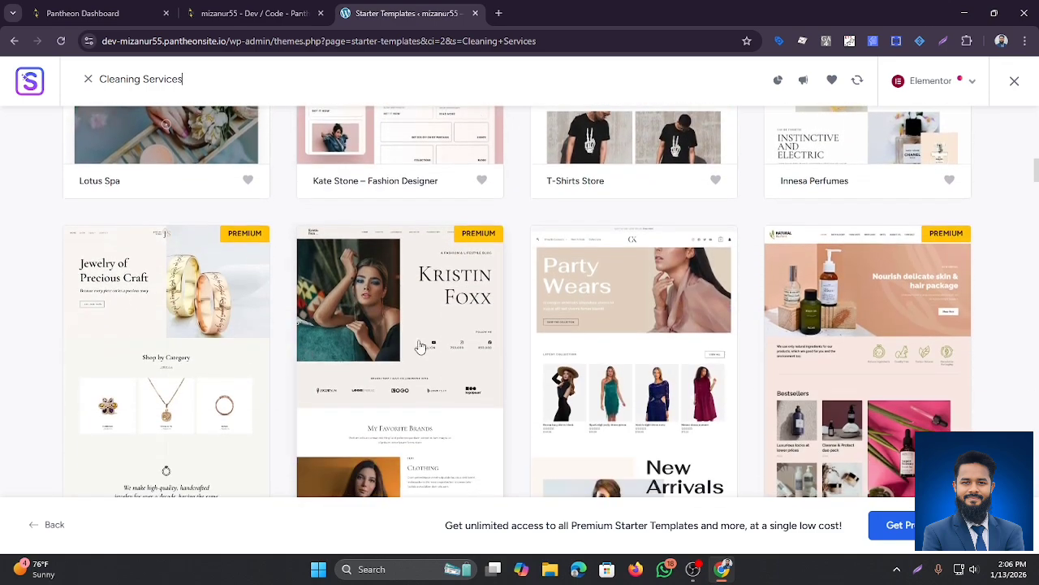
{"action": "scroll", "coordinate": [593, 335], "scroll_direction": "up", "scroll_amount": 8}
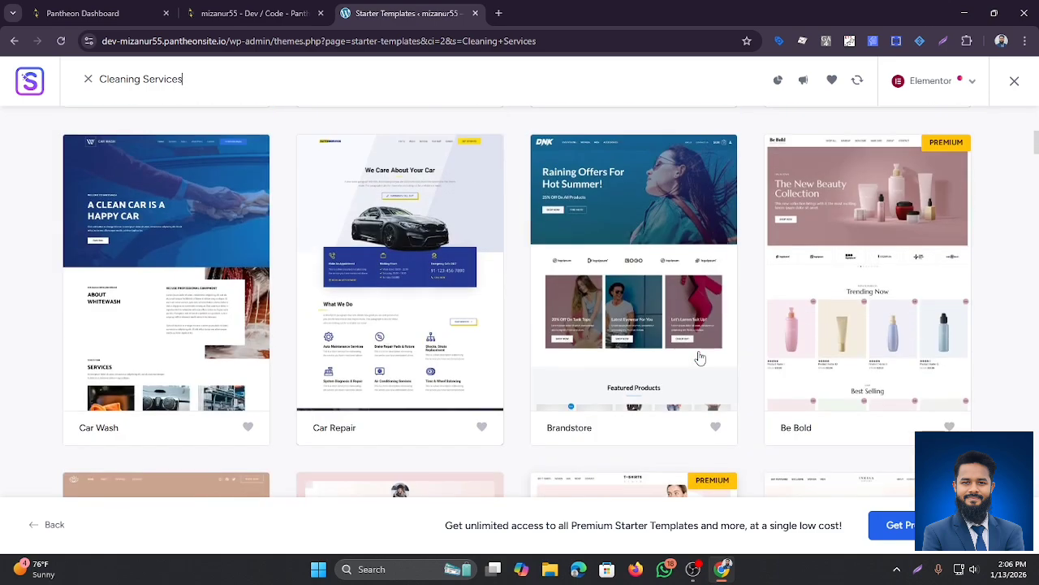
{"action": "scroll", "coordinate": [622, 339], "scroll_direction": "up", "scroll_amount": 5}
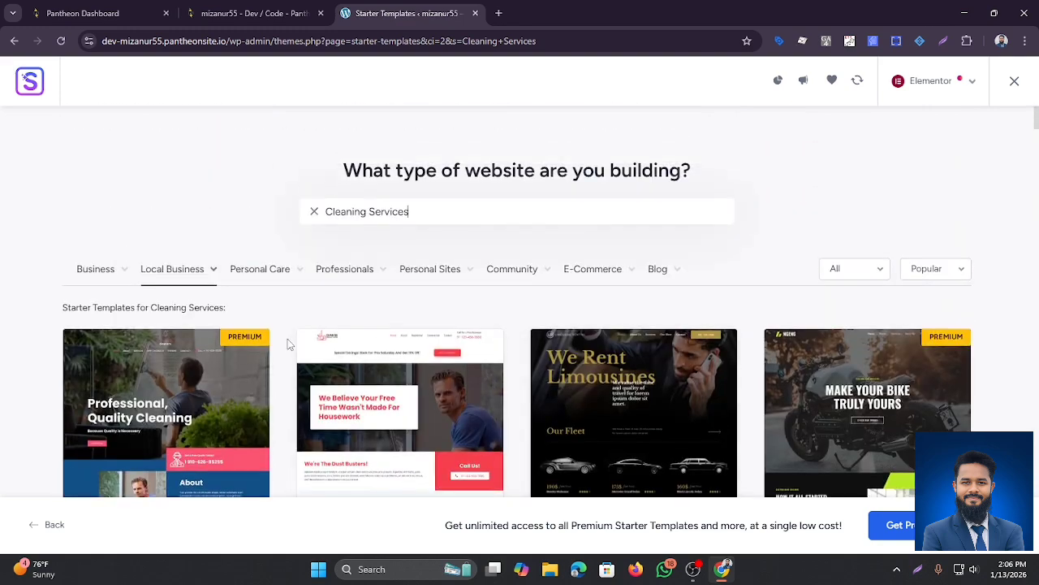
{"action": "scroll", "coordinate": [287, 338], "scroll_direction": "down", "scroll_amount": 3}
{"action": "scroll", "coordinate": [227, 285], "scroll_direction": "down", "scroll_amount": 3}
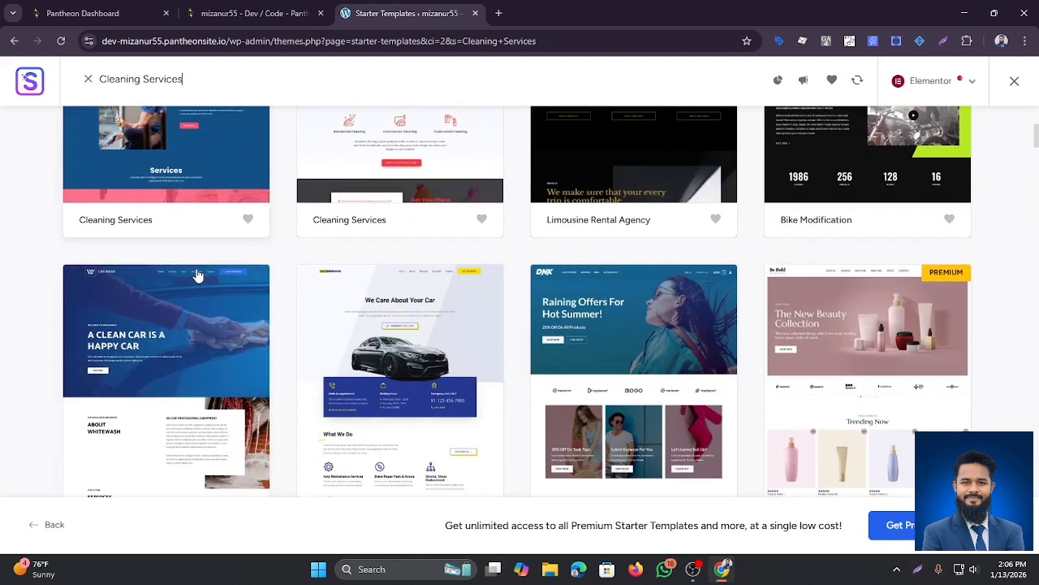
{"action": "scroll", "coordinate": [195, 272], "scroll_direction": "up", "scroll_amount": 3}
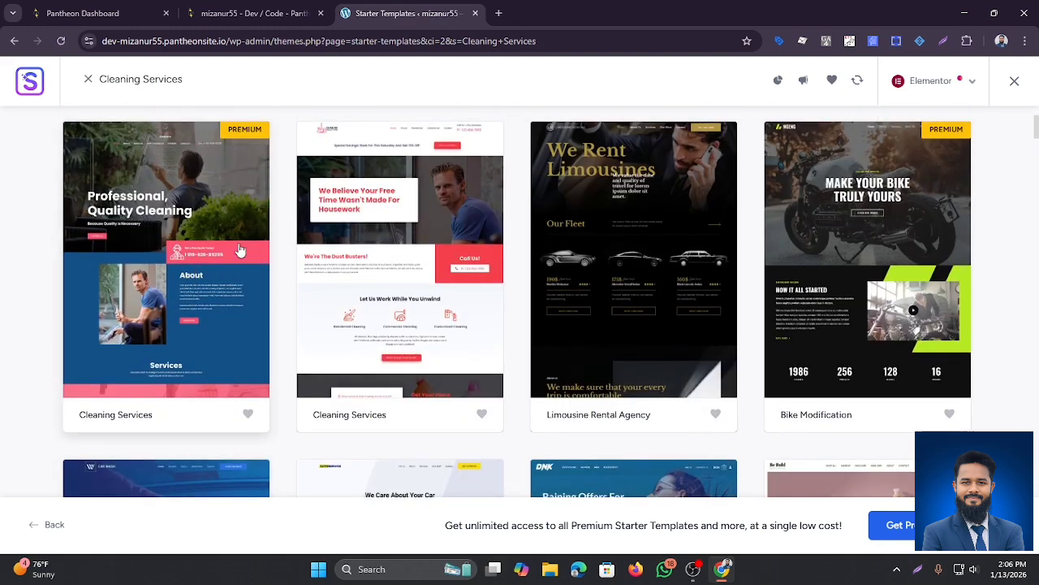
{"action": "scroll", "coordinate": [235, 248], "scroll_direction": "down", "scroll_amount": 2}
{"action": "scroll", "coordinate": [232, 300], "scroll_direction": "down", "scroll_amount": 2}
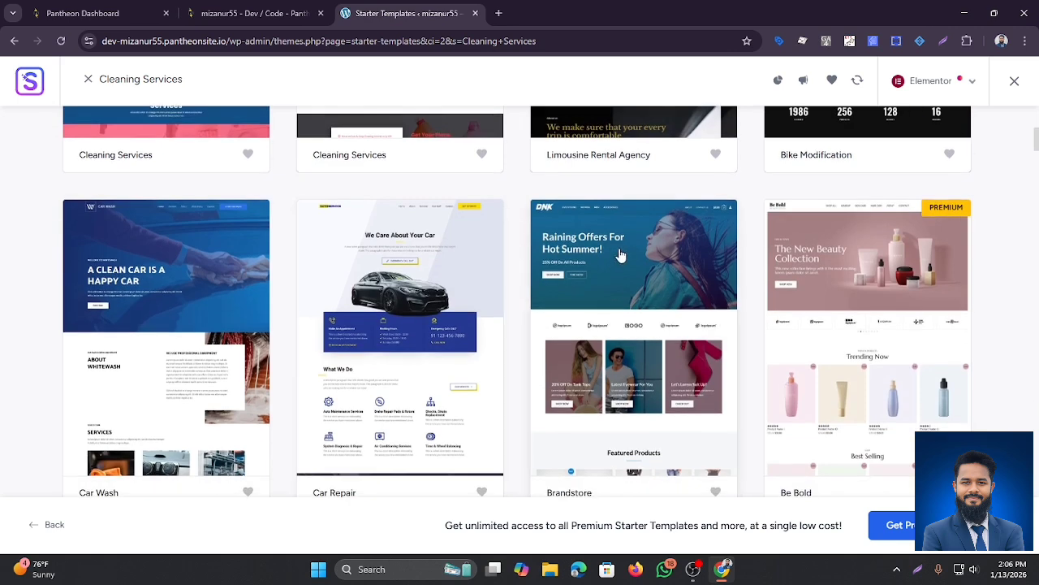
{"action": "left_click", "coordinate": [618, 253]}
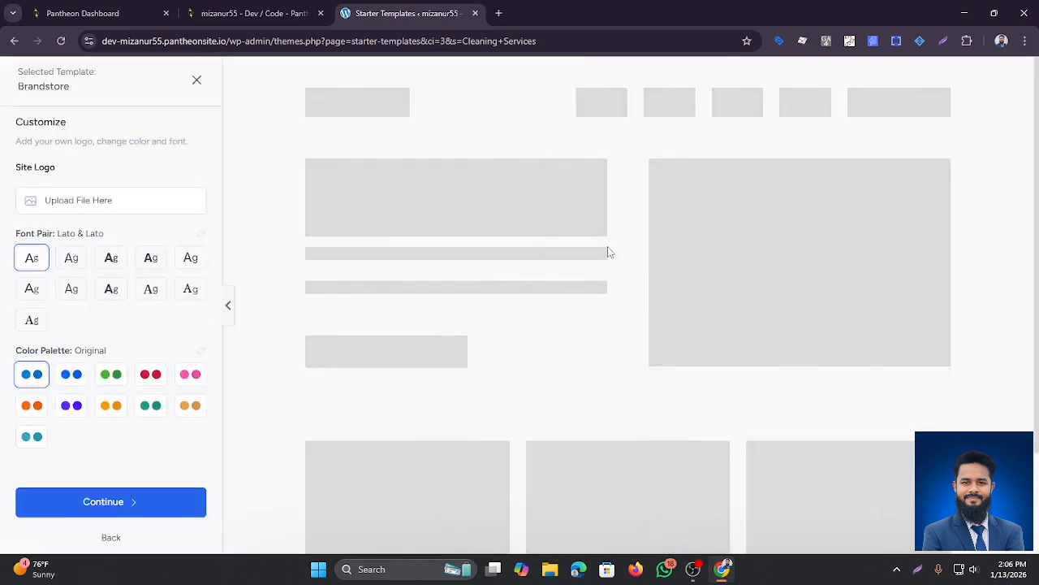
Step: Scroll the Brandstore preview and sample the blue, green, red, pink, orange and purple palettes
{"action": "scroll", "coordinate": [382, 244], "scroll_direction": "down", "scroll_amount": 2}
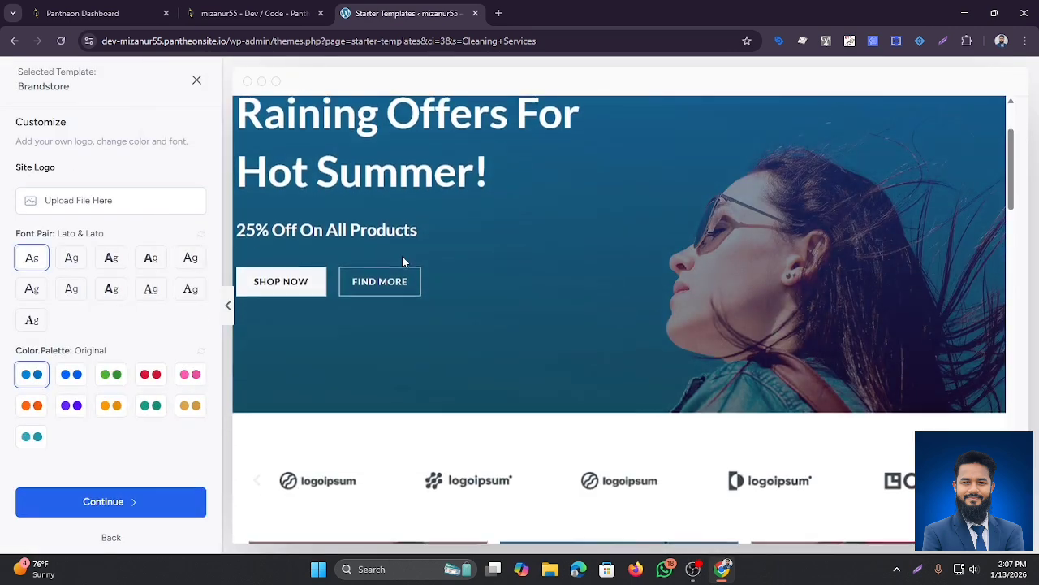
{"action": "scroll", "coordinate": [398, 253], "scroll_direction": "up", "scroll_amount": 2}
{"action": "scroll", "coordinate": [382, 232], "scroll_direction": "down", "scroll_amount": 3}
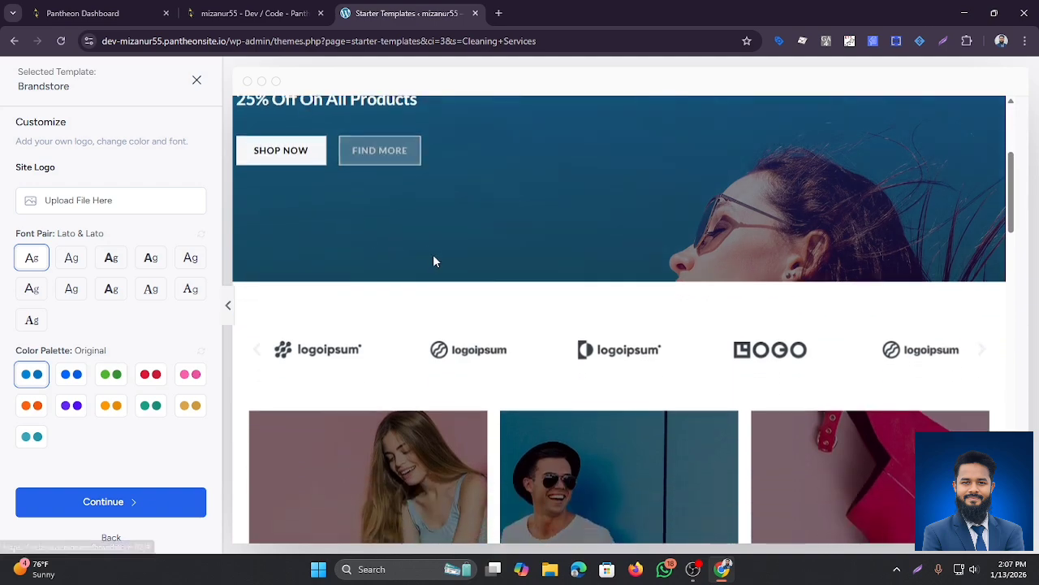
{"action": "scroll", "coordinate": [434, 260], "scroll_direction": "up", "scroll_amount": 3}
{"action": "scroll", "coordinate": [502, 263], "scroll_direction": "down", "scroll_amount": 5}
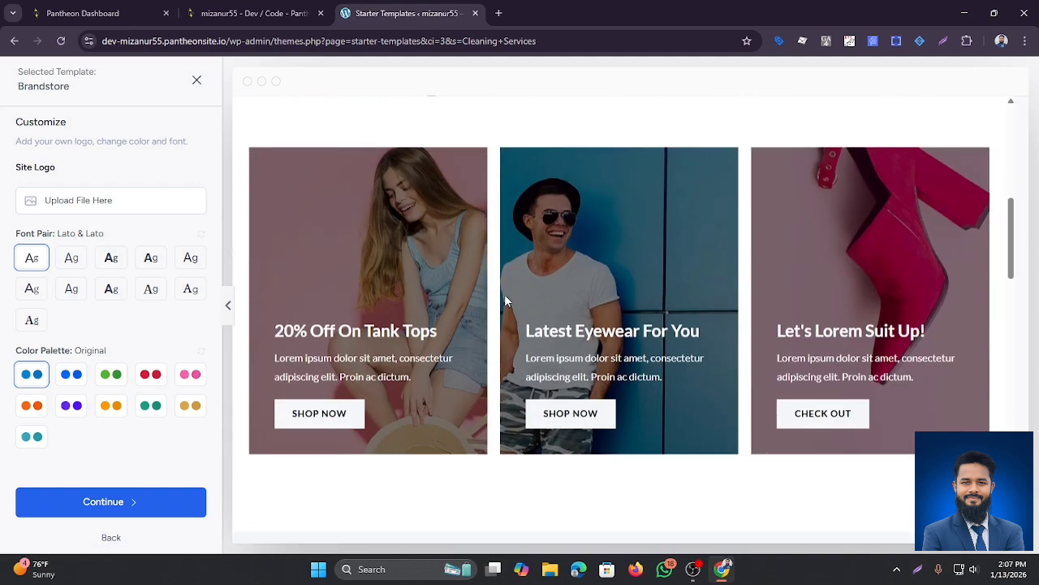
{"action": "scroll", "coordinate": [504, 294], "scroll_direction": "up", "scroll_amount": 2}
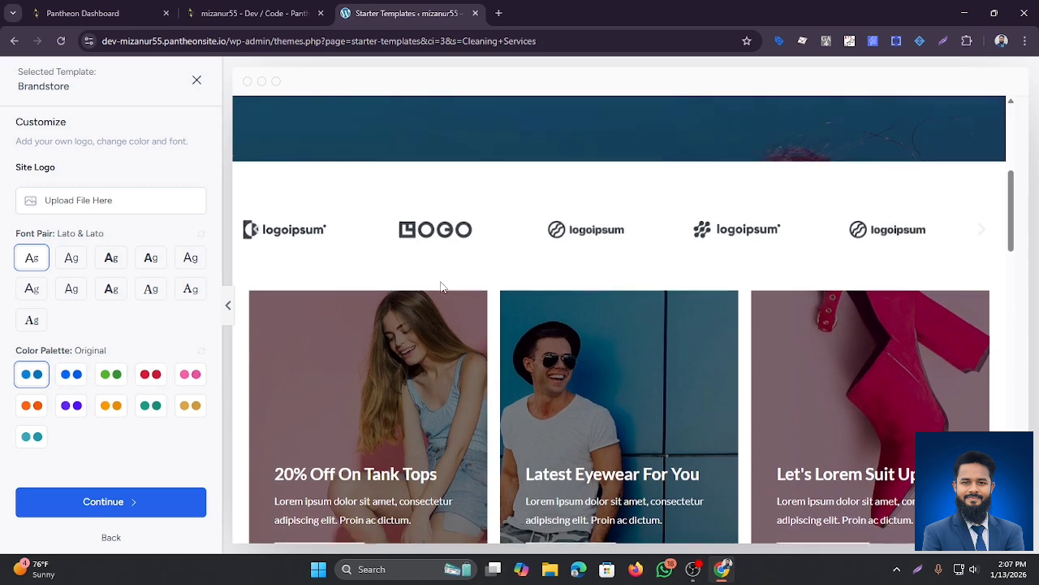
{"action": "scroll", "coordinate": [422, 284], "scroll_direction": "up", "scroll_amount": 3}
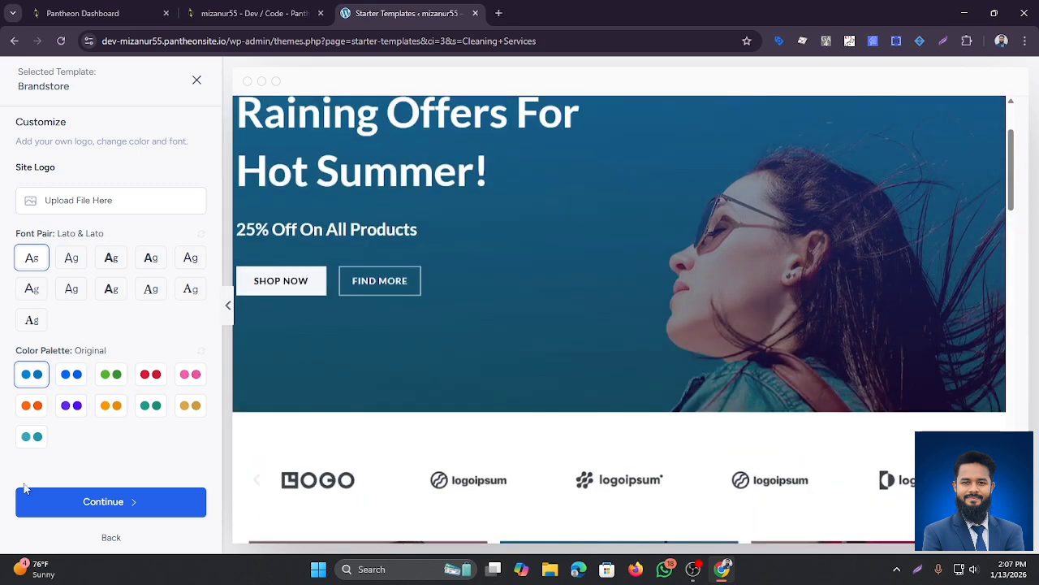
{"action": "left_click", "coordinate": [84, 378]}
{"action": "left_click", "coordinate": [117, 378]}
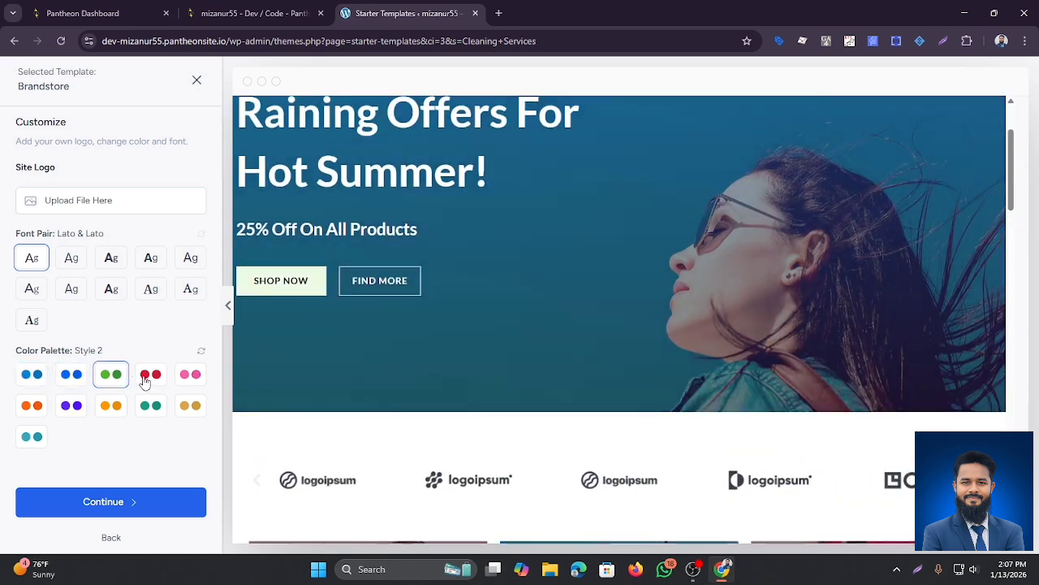
{"action": "left_click", "coordinate": [146, 379]}
{"action": "left_click", "coordinate": [191, 376]}
{"action": "left_click", "coordinate": [31, 406]}
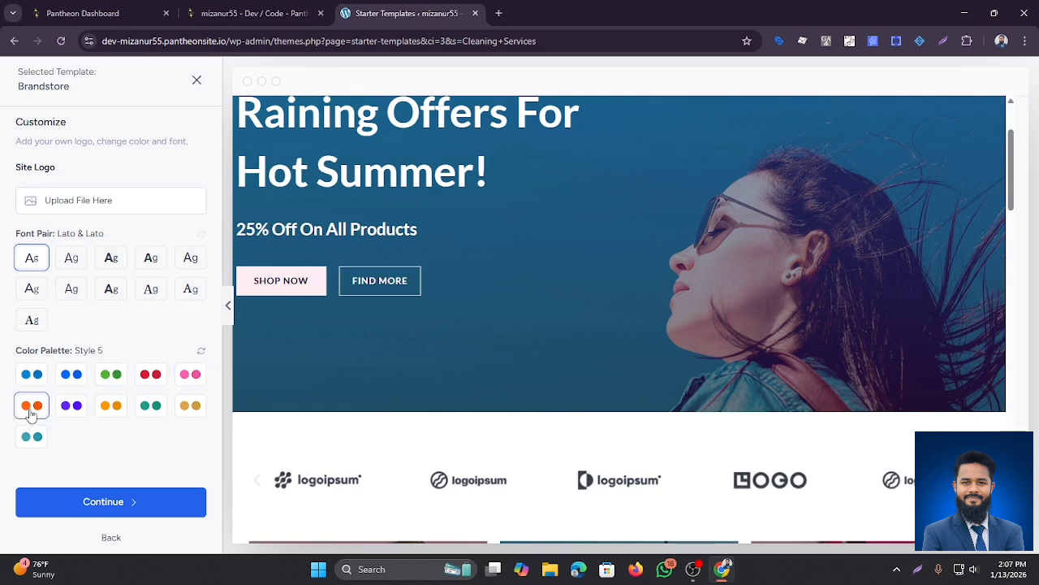
{"action": "left_click", "coordinate": [71, 408]}
Step: Try the remaining palettes, then apply green Style 2 and continue to feature selection
{"action": "left_click", "coordinate": [111, 408]}
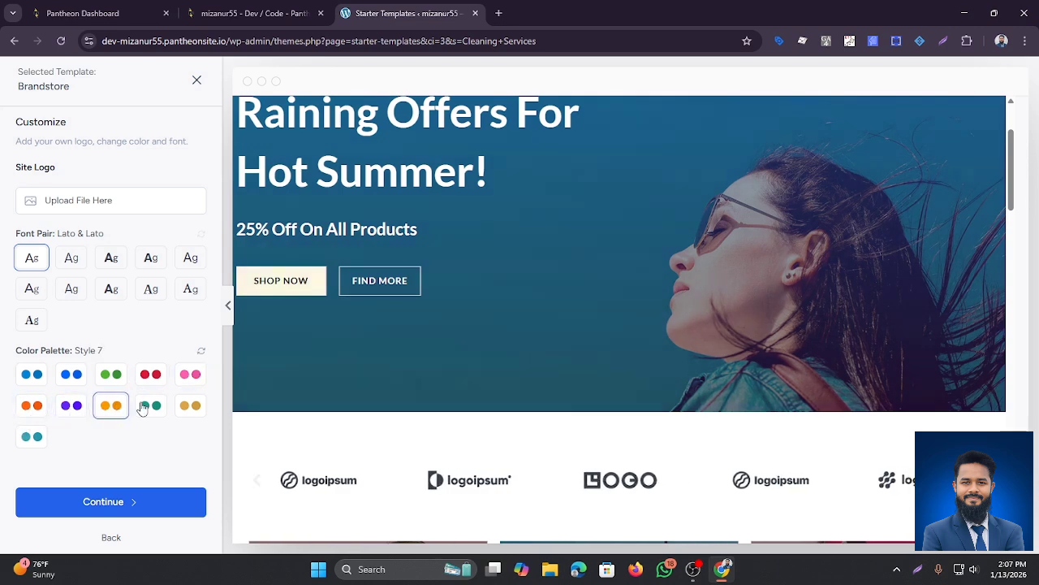
{"action": "left_click", "coordinate": [146, 406]}
{"action": "left_click", "coordinate": [185, 406]}
{"action": "left_click", "coordinate": [32, 436]}
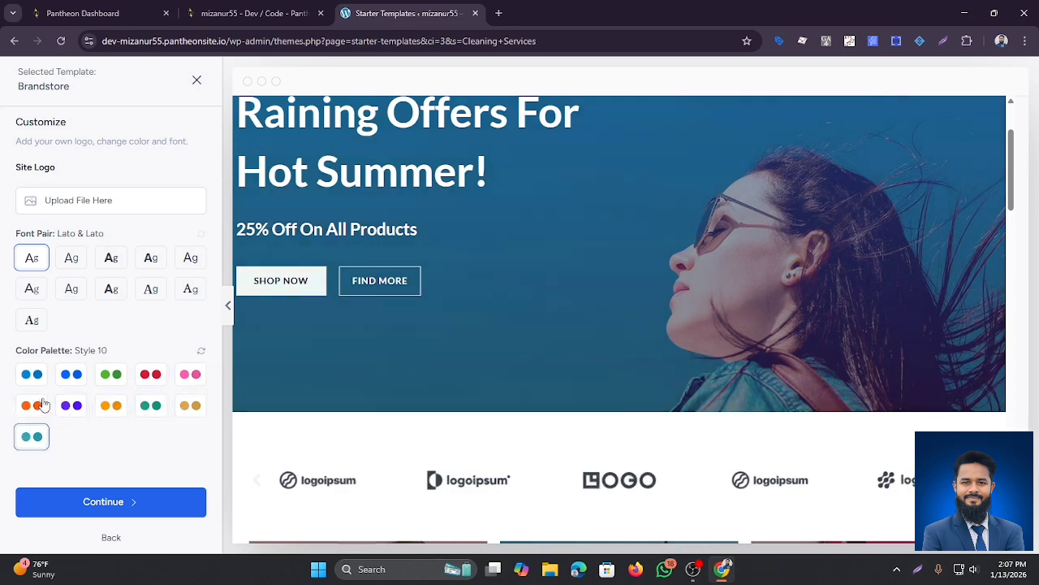
{"action": "left_click", "coordinate": [39, 380]}
{"action": "left_click", "coordinate": [111, 376]}
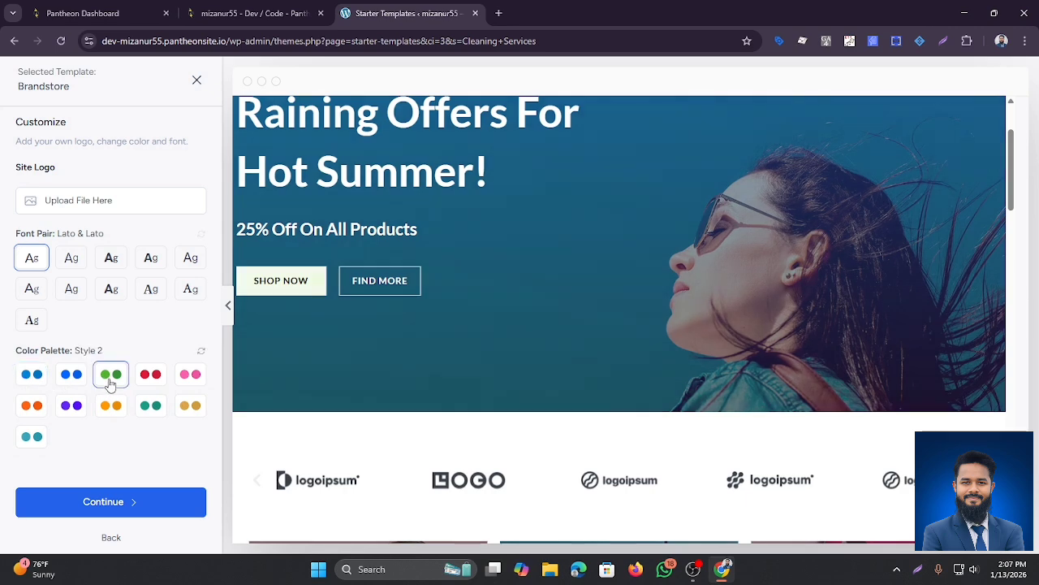
{"action": "left_click", "coordinate": [128, 509]}
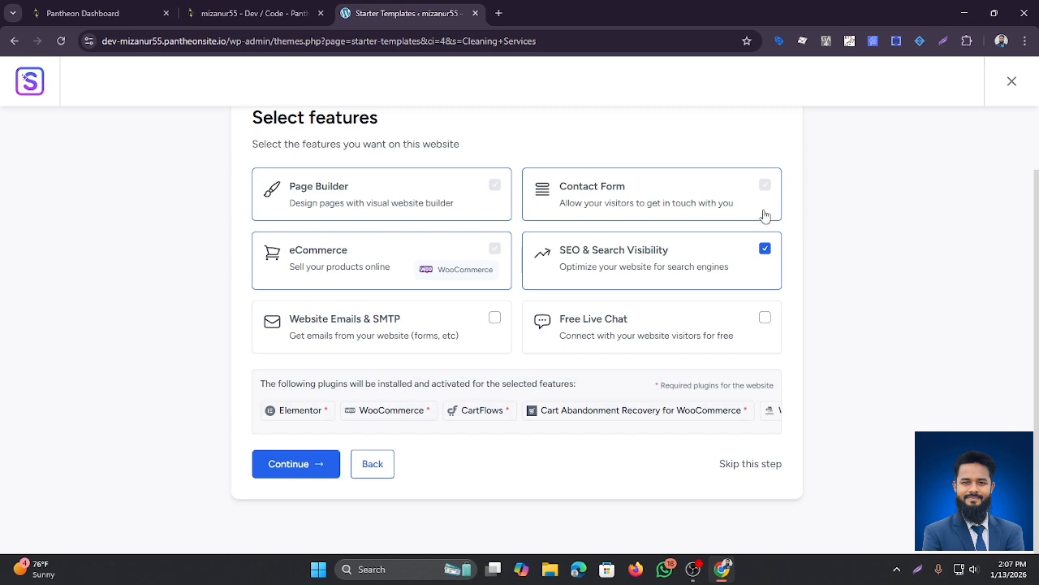
Step: Add Free Live Chat, autofill the first name, and build the Brandstore site
{"action": "left_click", "coordinate": [765, 318]}
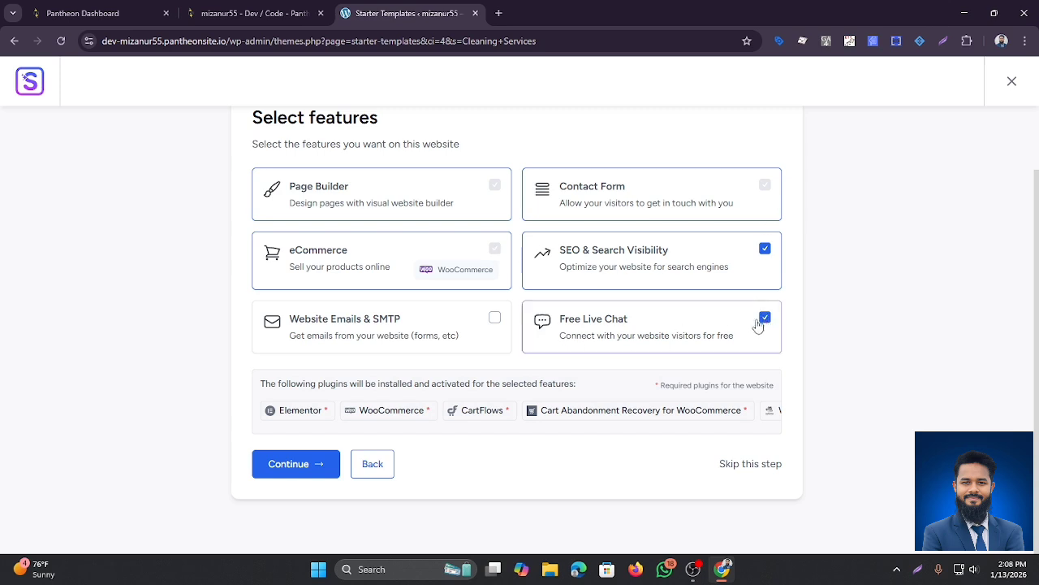
{"action": "left_click", "coordinate": [494, 318]}
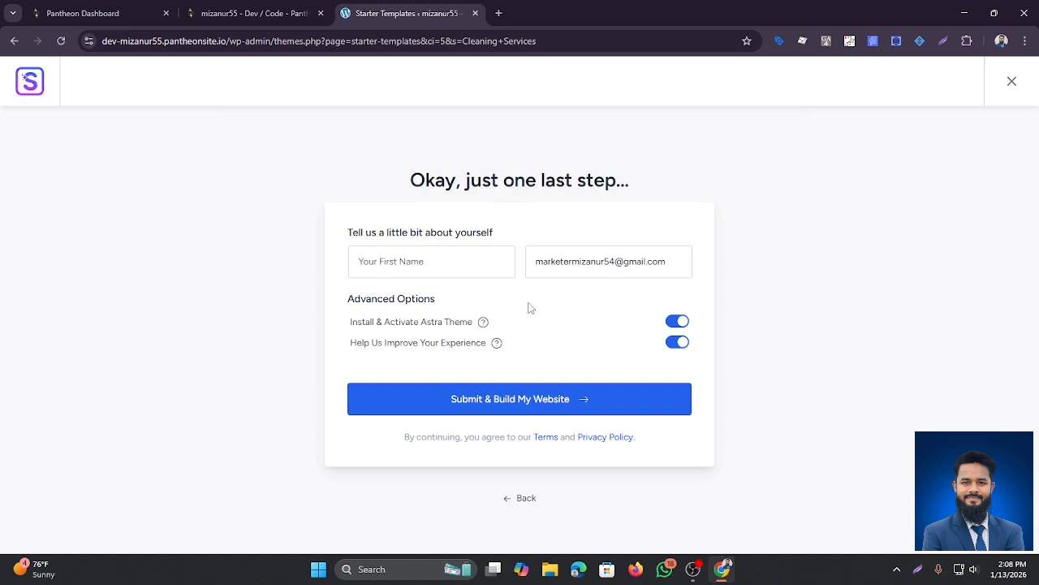
{"action": "left_click", "coordinate": [469, 268]}
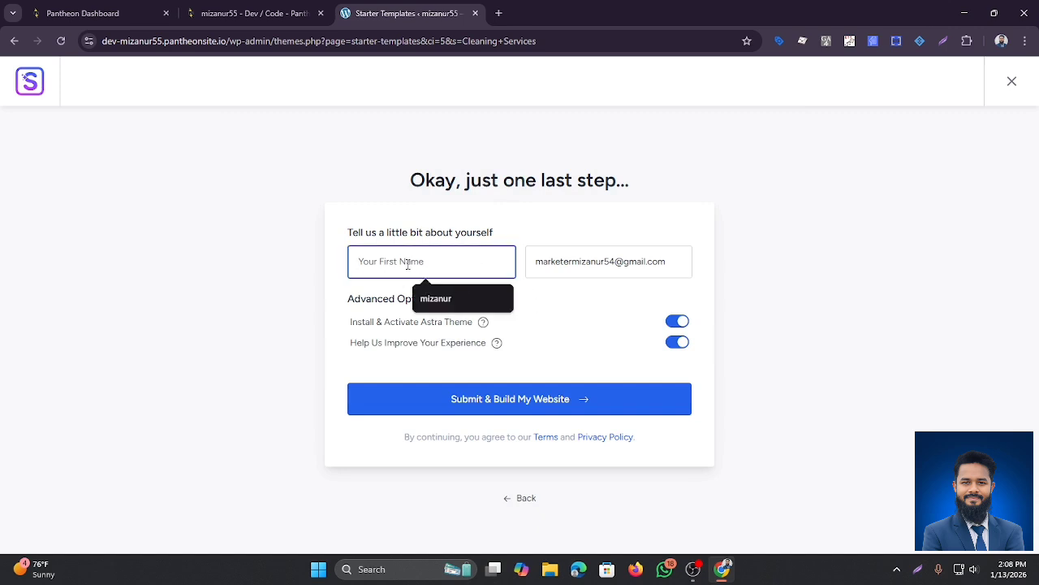
{"action": "left_click", "coordinate": [458, 294]}
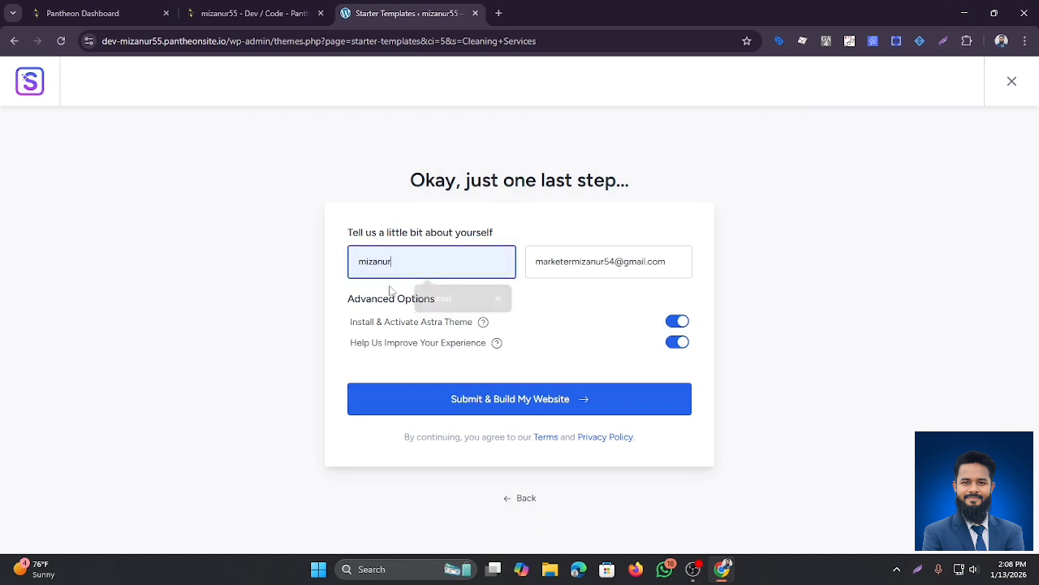
{"action": "left_click", "coordinate": [517, 405]}
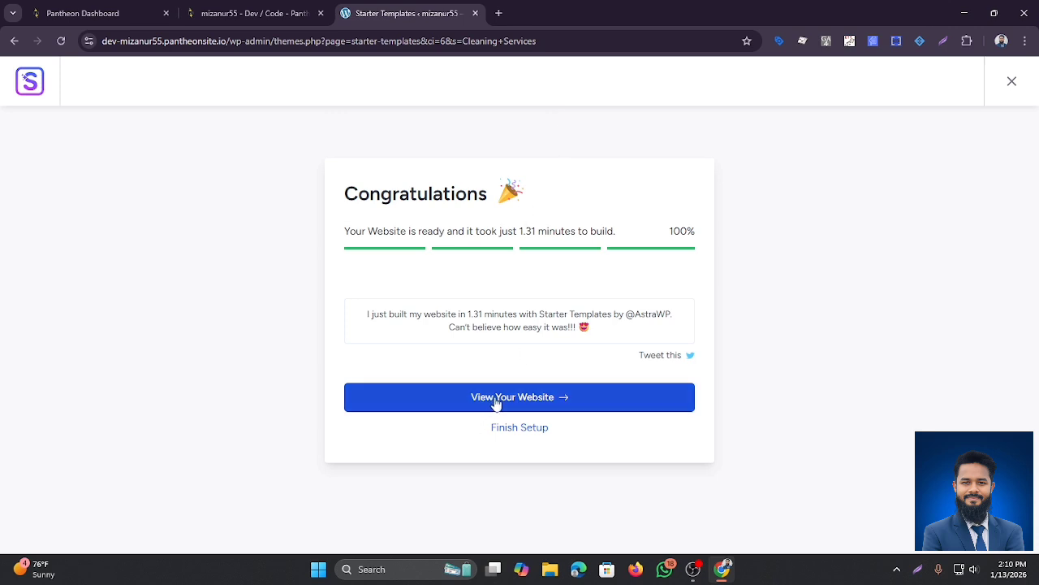
Step: Open the new DNK store in a new tab and browse its hero banner and promo cards
{"action": "left_click", "coordinate": [532, 409]}
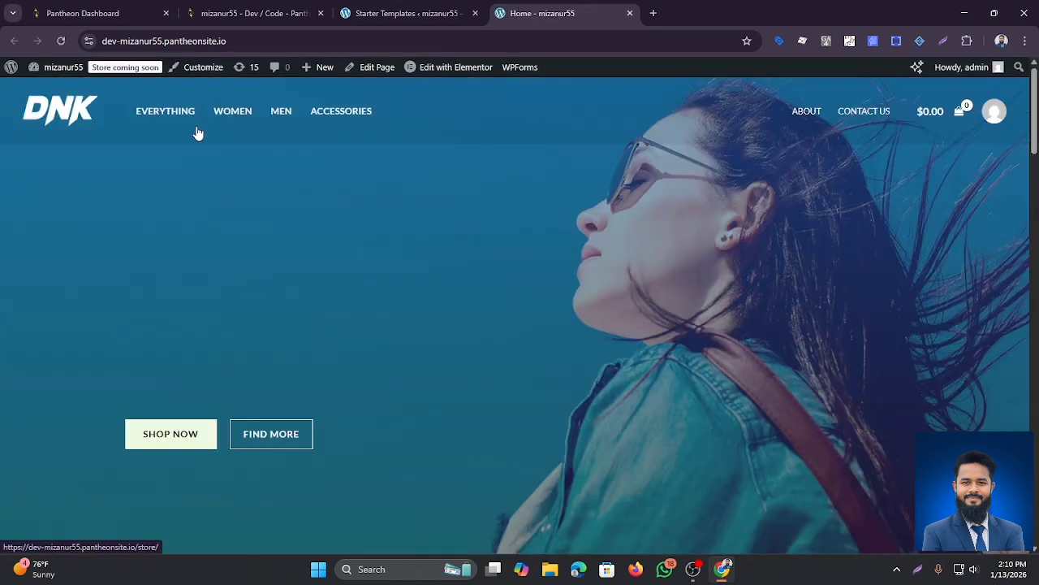
{"action": "scroll", "coordinate": [445, 252], "scroll_direction": "down", "scroll_amount": 5}
{"action": "scroll", "coordinate": [445, 252], "scroll_direction": "down", "scroll_amount": 15}
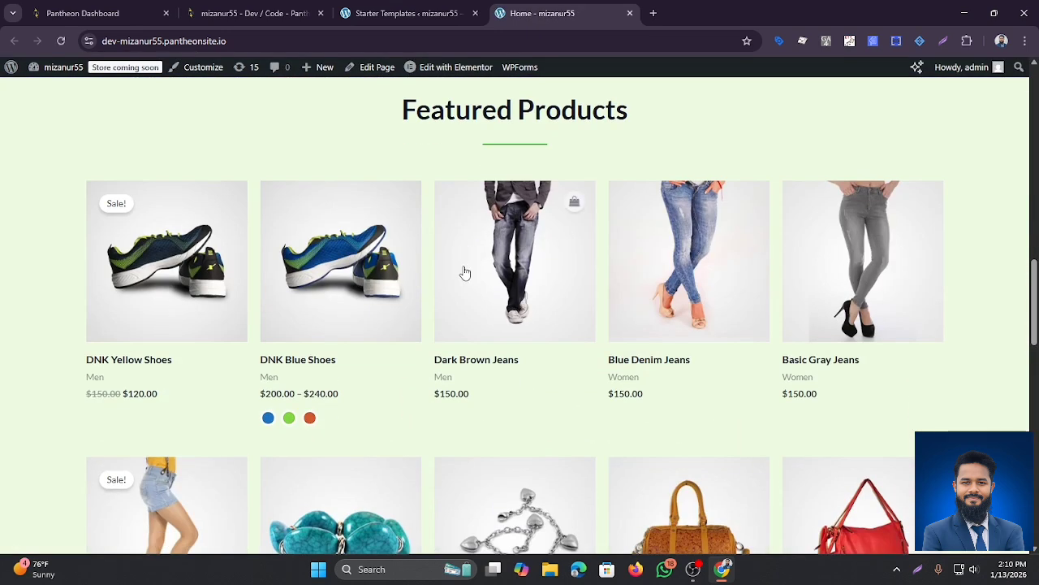
{"action": "scroll", "coordinate": [474, 283], "scroll_direction": "up", "scroll_amount": 20}
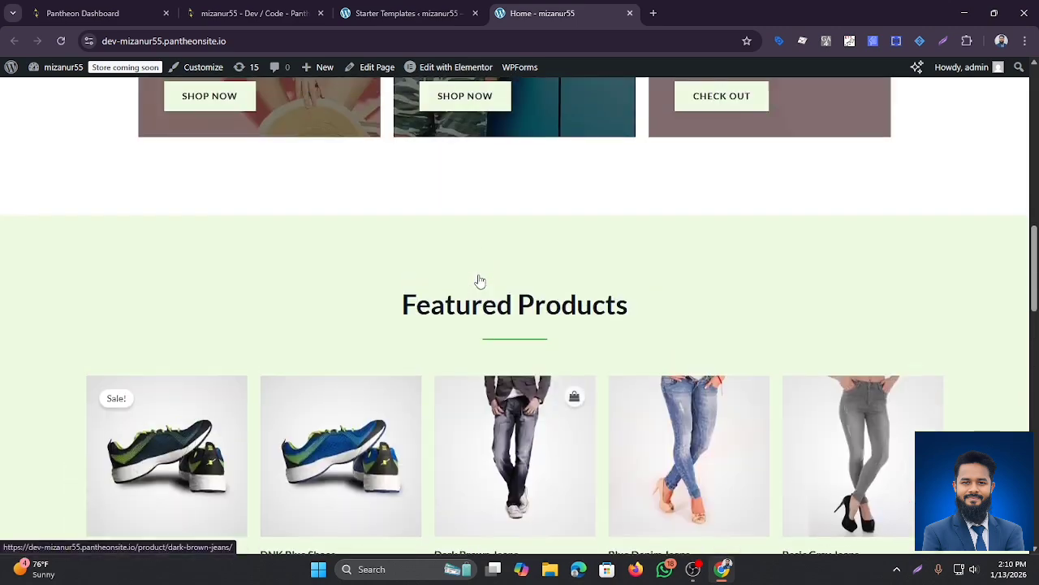
{"action": "scroll", "coordinate": [479, 278], "scroll_direction": "up", "scroll_amount": 2}
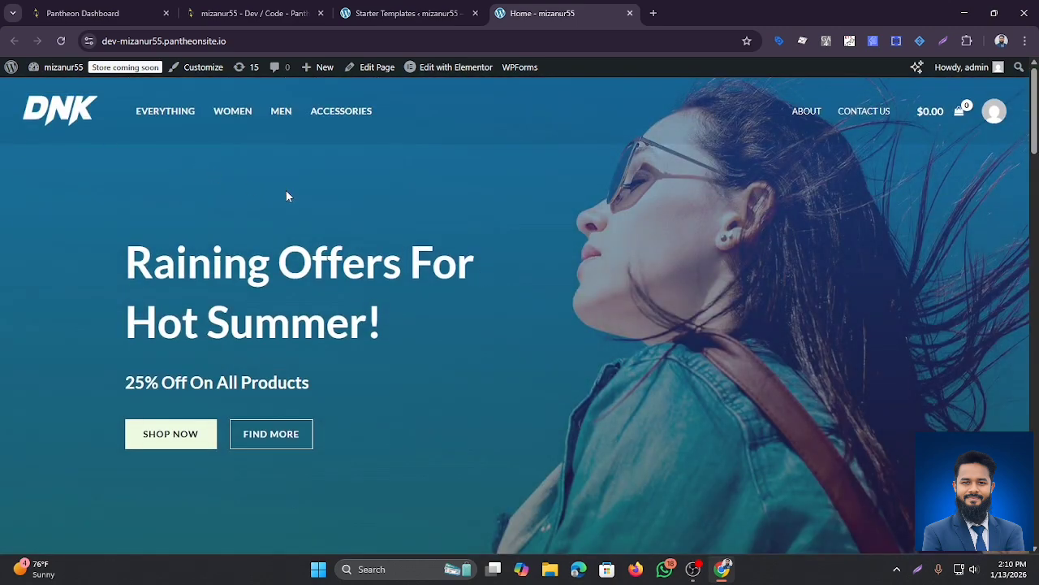
{"action": "scroll", "coordinate": [338, 216], "scroll_direction": "down", "scroll_amount": 12}
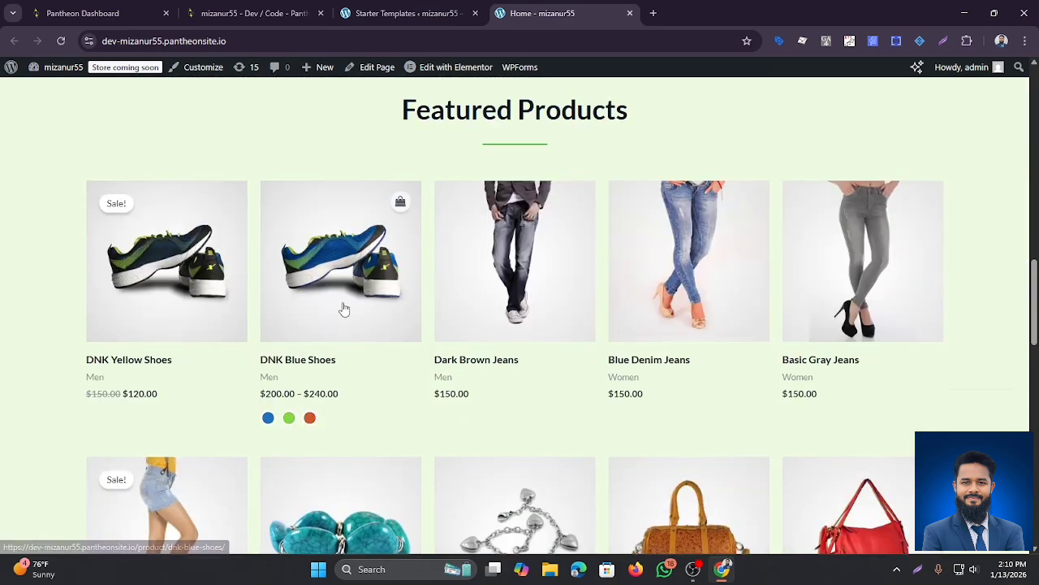
{"action": "scroll", "coordinate": [347, 309], "scroll_direction": "down", "scroll_amount": 12}
{"action": "scroll", "coordinate": [349, 316], "scroll_direction": "up", "scroll_amount": 13}
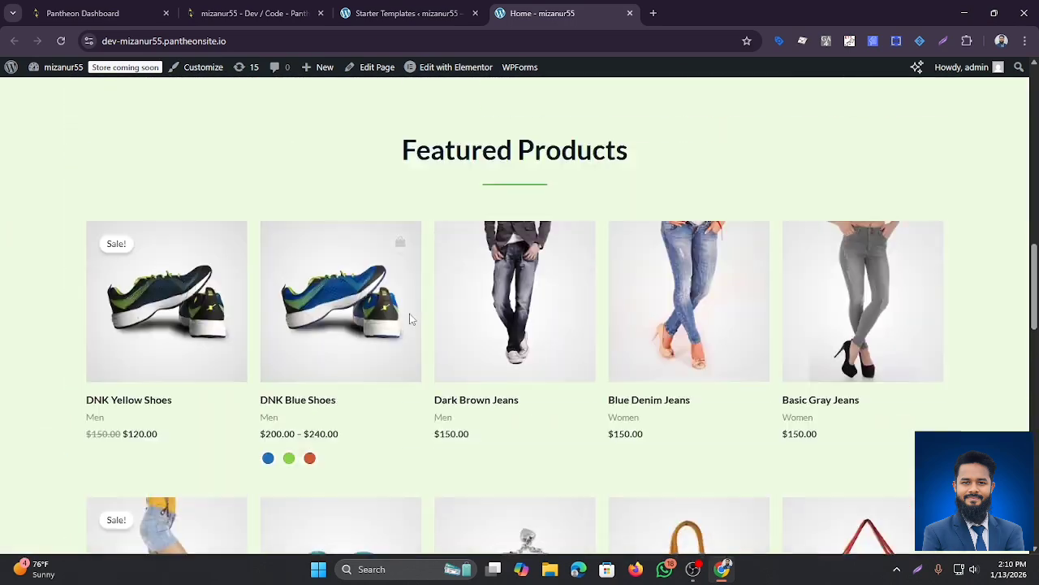
{"action": "scroll", "coordinate": [410, 318], "scroll_direction": "up", "scroll_amount": 12}
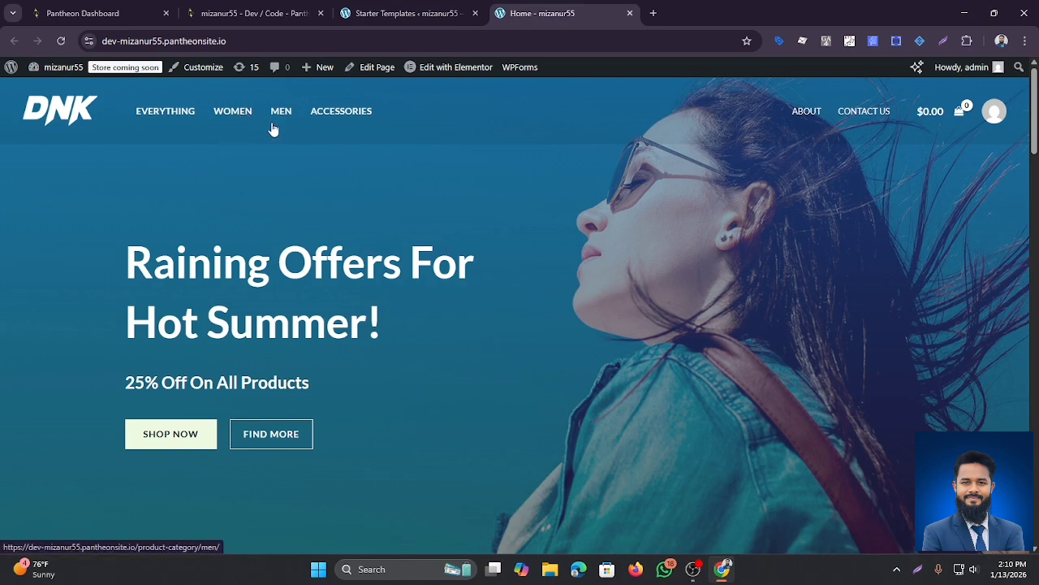
Step: Scroll further down the homepage to review the Featured Products grid
{"action": "scroll", "coordinate": [298, 136], "scroll_direction": "down", "scroll_amount": 2}
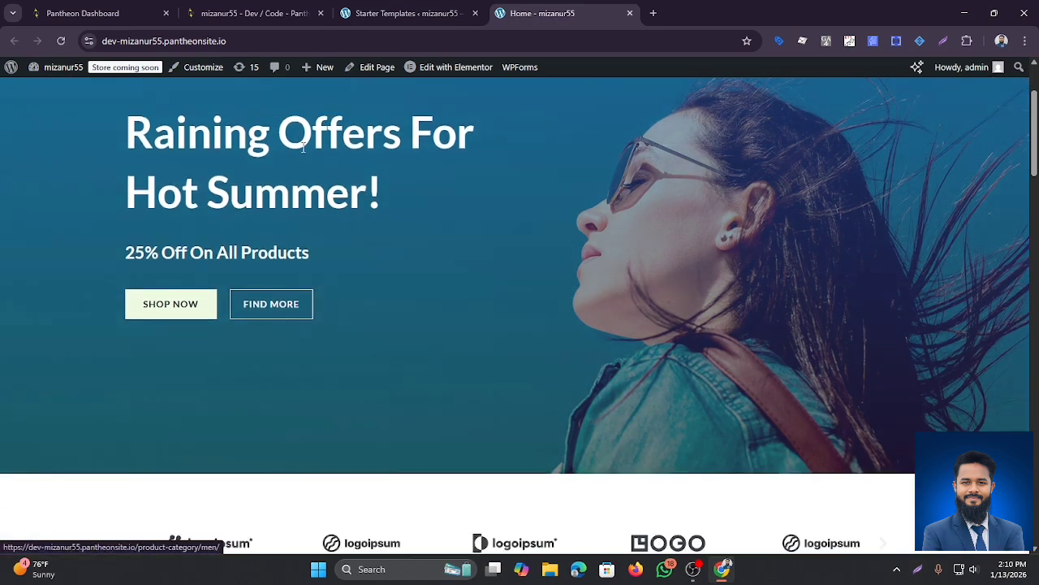
{"action": "scroll", "coordinate": [322, 163], "scroll_direction": "up", "scroll_amount": 2}
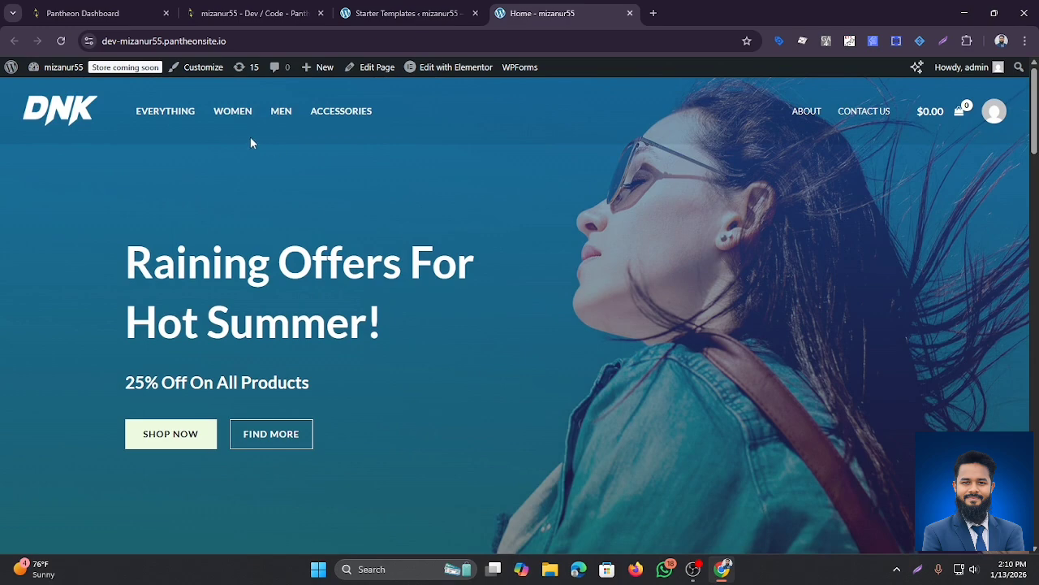
{"action": "scroll", "coordinate": [335, 146], "scroll_direction": "down", "scroll_amount": 5}
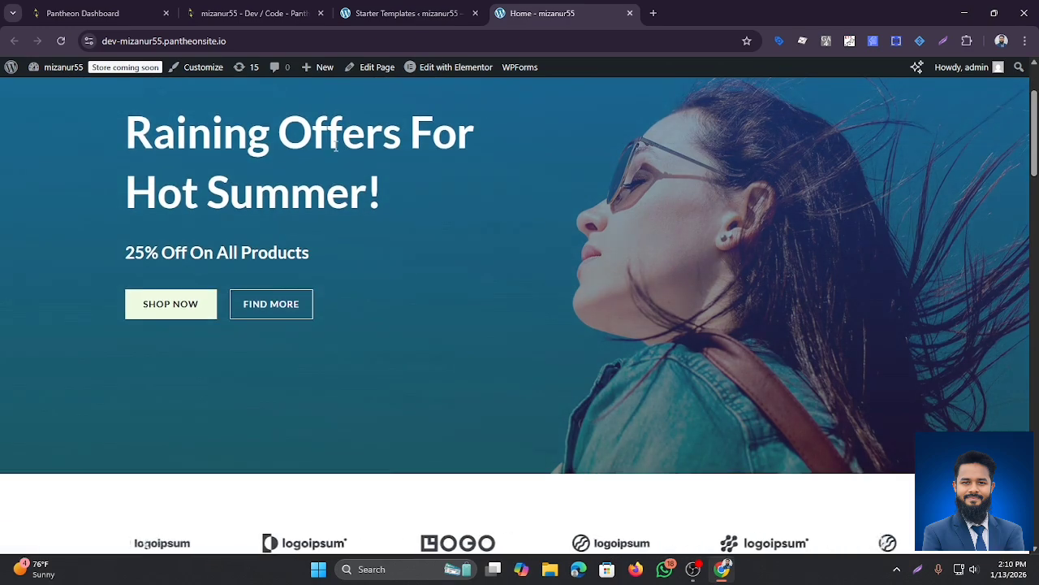
{"action": "scroll", "coordinate": [369, 169], "scroll_direction": "down", "scroll_amount": 4}
{"action": "scroll", "coordinate": [429, 218], "scroll_direction": "up", "scroll_amount": 5}
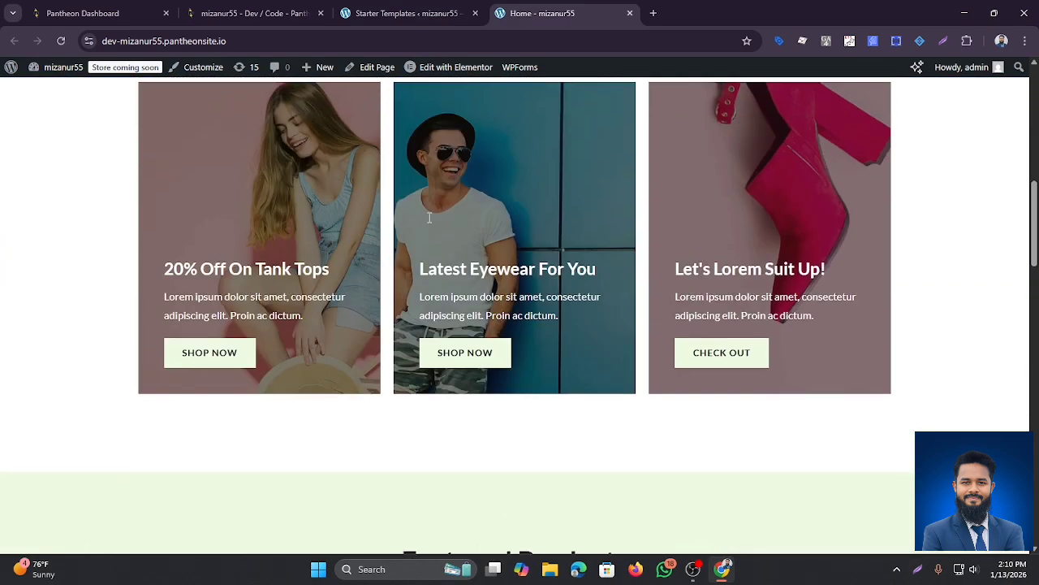
{"action": "scroll", "coordinate": [435, 219], "scroll_direction": "up", "scroll_amount": 4}
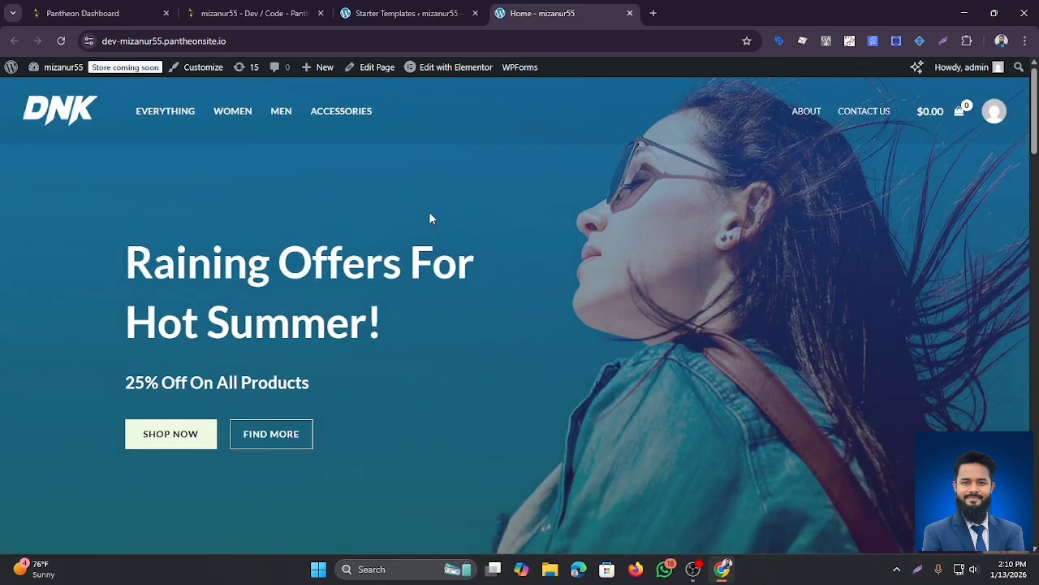
{"action": "scroll", "coordinate": [451, 203], "scroll_direction": "down", "scroll_amount": 3}
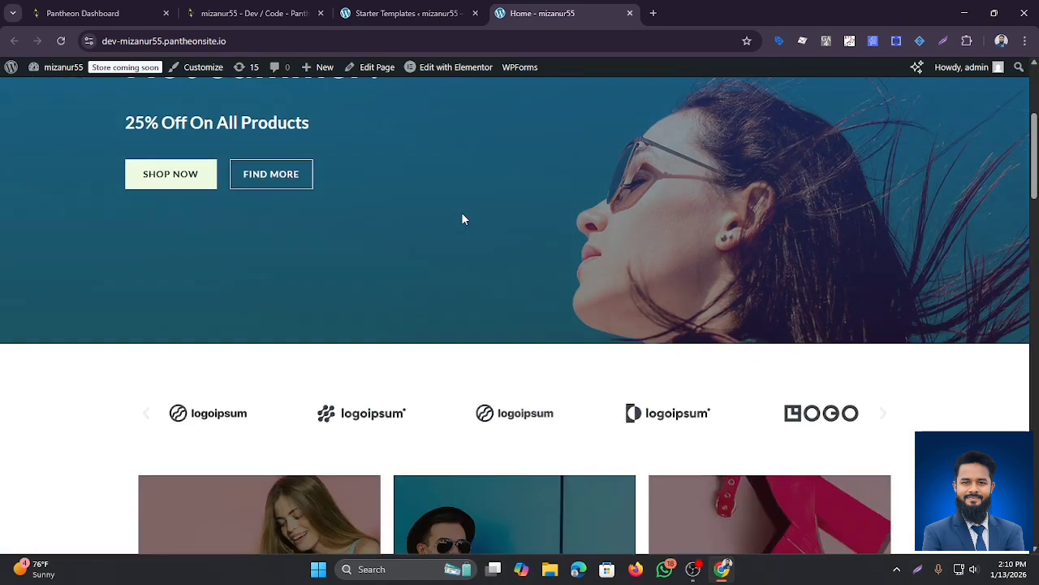
{"action": "scroll", "coordinate": [456, 222], "scroll_direction": "down", "scroll_amount": 11}
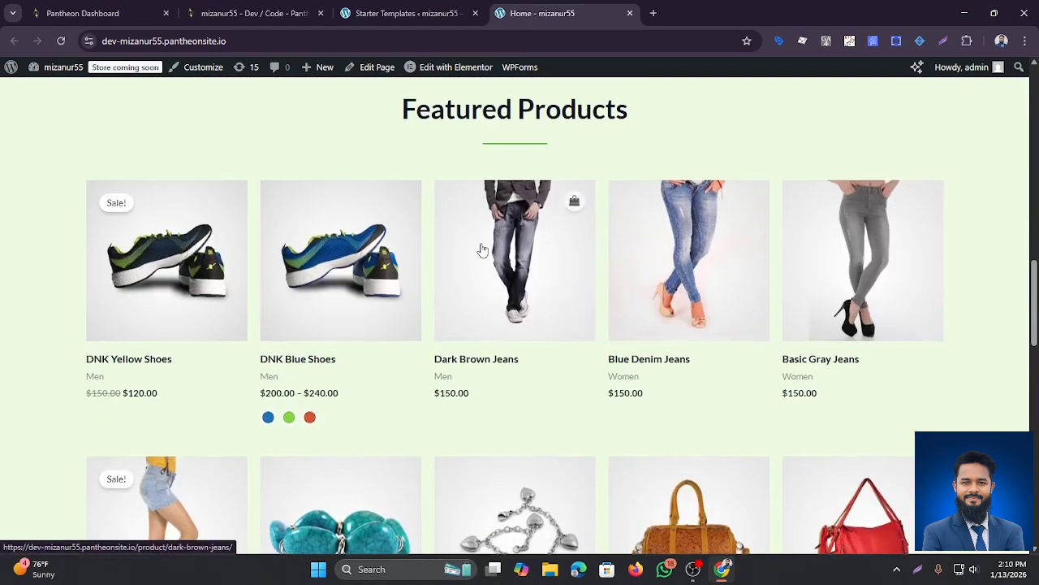
{"action": "scroll", "coordinate": [479, 245], "scroll_direction": "up", "scroll_amount": 12}
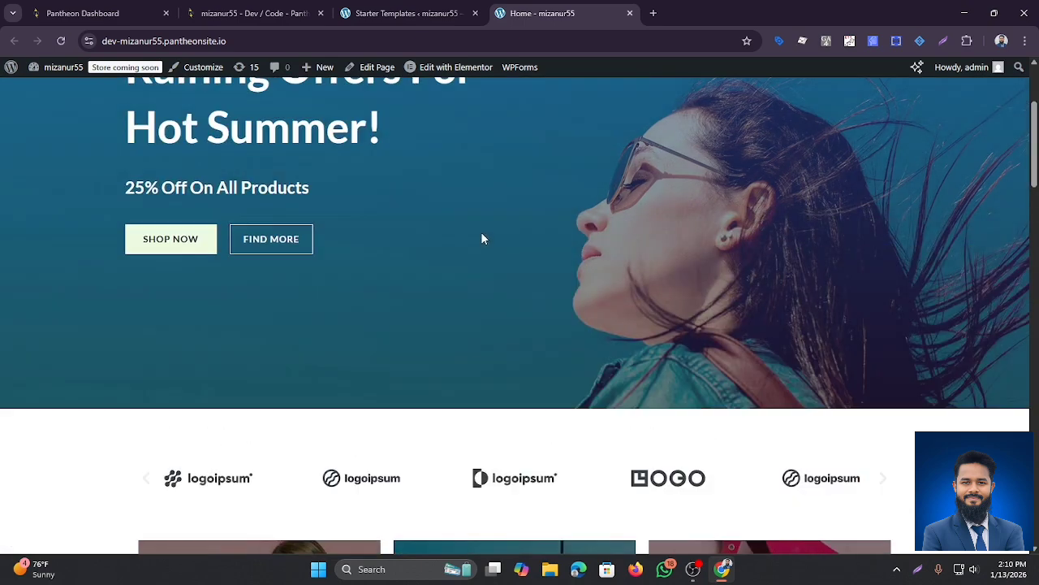
{"action": "scroll", "coordinate": [480, 236], "scroll_direction": "down", "scroll_amount": 6}
{"action": "scroll", "coordinate": [479, 325], "scroll_direction": "down", "scroll_amount": 6}
{"action": "left_click", "coordinate": [489, 211]}
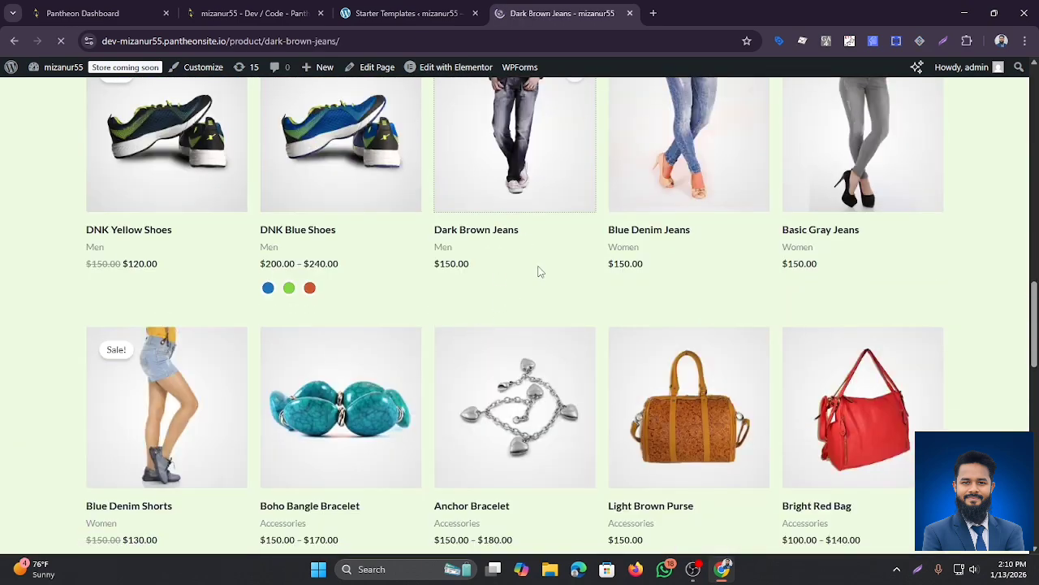
{"action": "scroll", "coordinate": [526, 261], "scroll_direction": "down", "scroll_amount": 3}
{"action": "scroll", "coordinate": [524, 262], "scroll_direction": "up", "scroll_amount": 3}
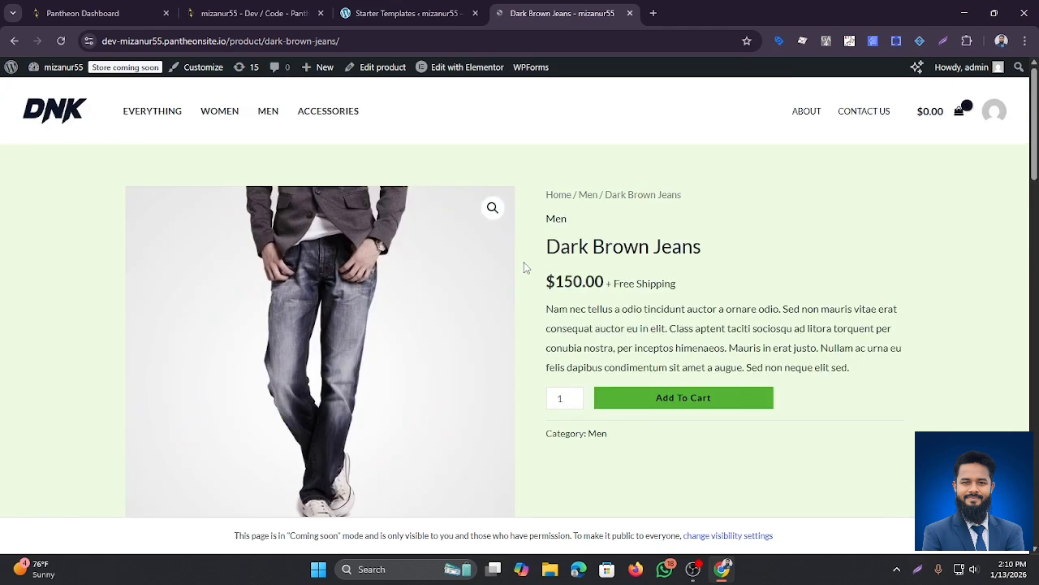
{"action": "scroll", "coordinate": [684, 306], "scroll_direction": "down", "scroll_amount": 5}
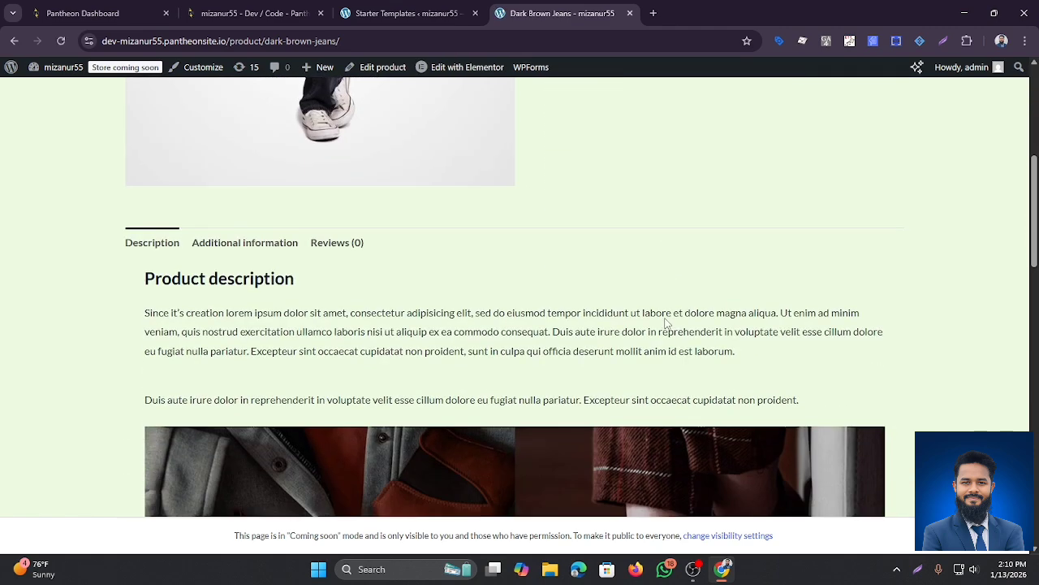
{"action": "scroll", "coordinate": [668, 330], "scroll_direction": "up", "scroll_amount": 5}
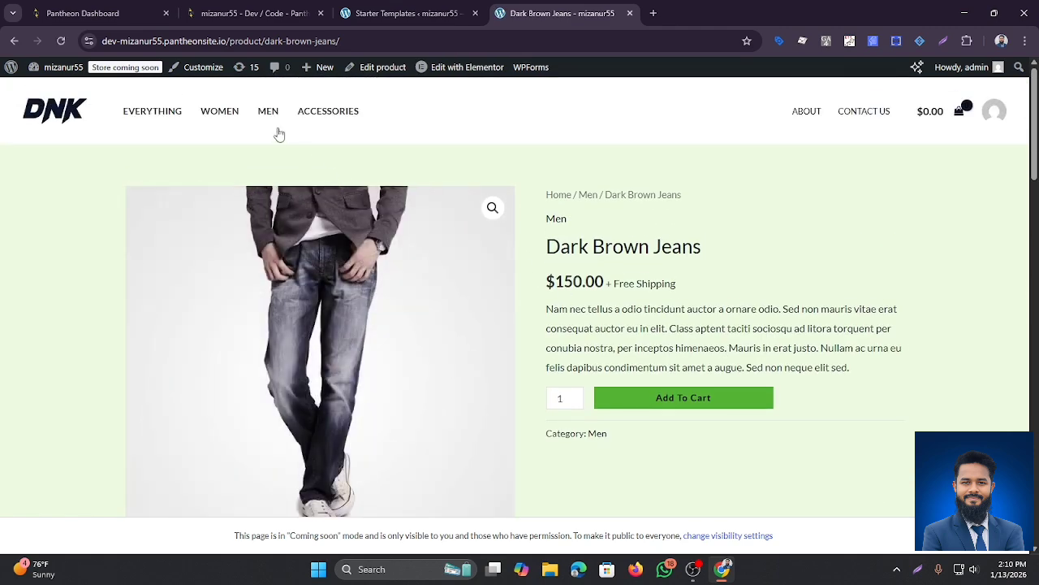
{"action": "left_click", "coordinate": [14, 40]}
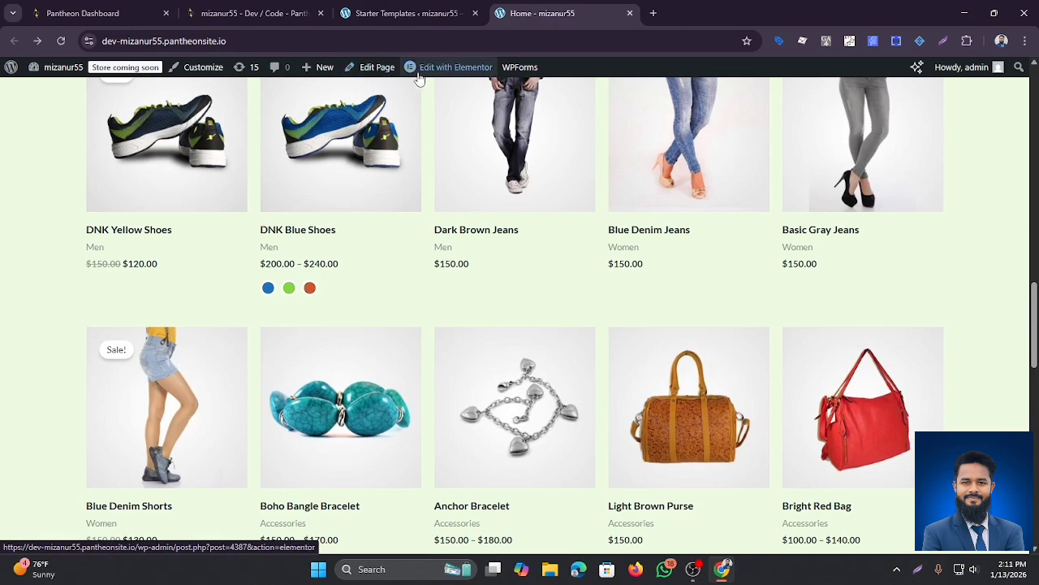
{"action": "mouse_move", "coordinate": [430, 75]}
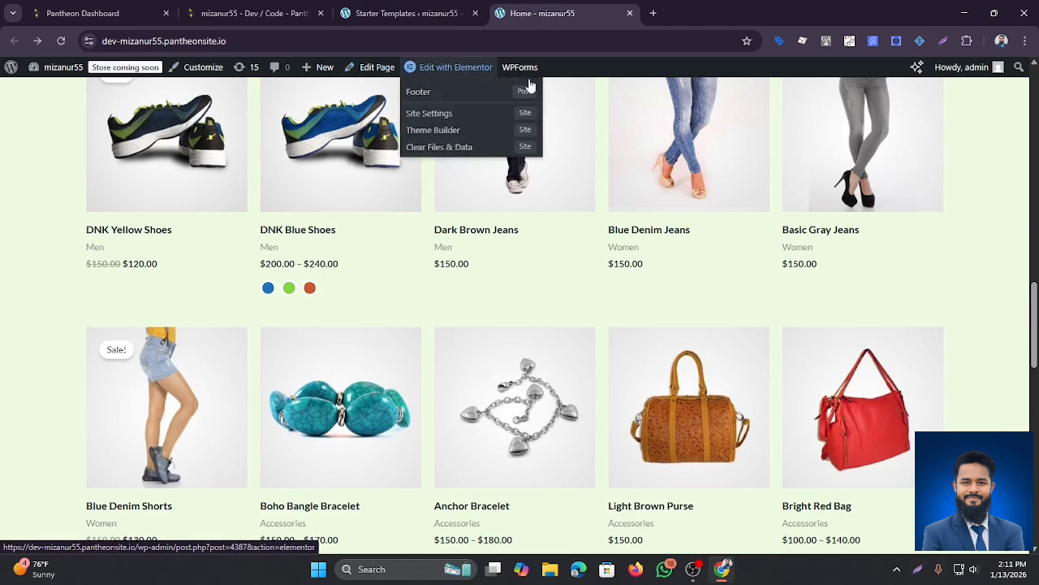
{"action": "scroll", "coordinate": [747, 394], "scroll_direction": "down", "scroll_amount": 2}
{"action": "scroll", "coordinate": [747, 393], "scroll_direction": "down", "scroll_amount": 4}
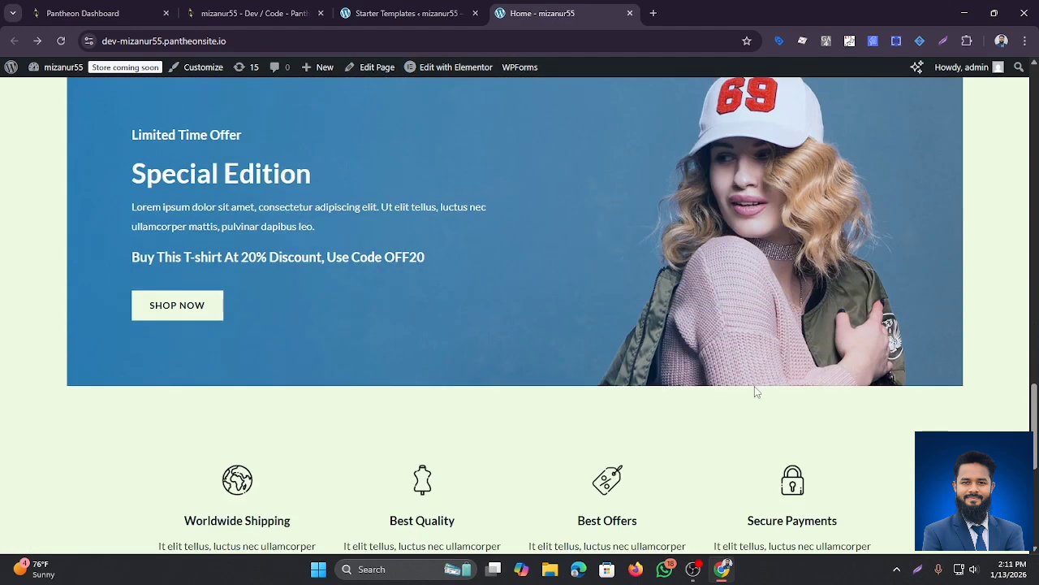
{"action": "scroll", "coordinate": [348, 297], "scroll_direction": "up", "scroll_amount": 10}
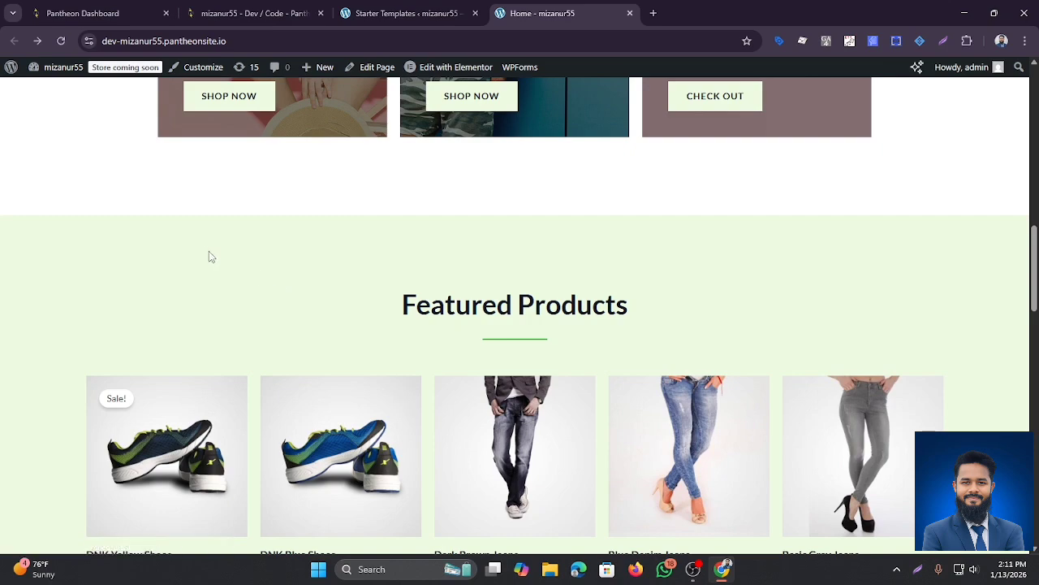
{"action": "scroll", "coordinate": [208, 254], "scroll_direction": "up", "scroll_amount": 9}
{"action": "scroll", "coordinate": [422, 281], "scroll_direction": "down", "scroll_amount": 2}
{"action": "scroll", "coordinate": [422, 281], "scroll_direction": "down", "scroll_amount": 4}
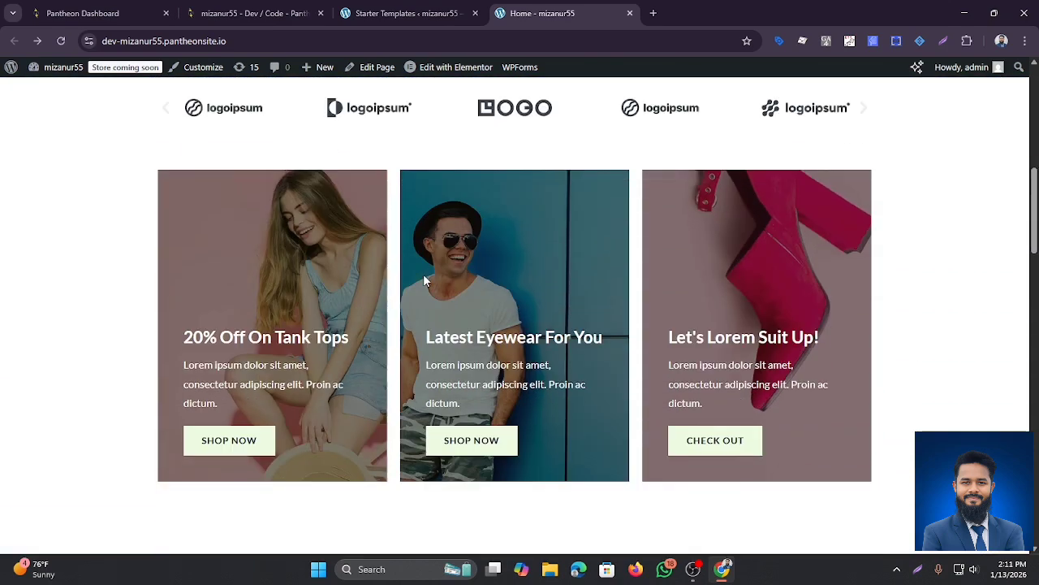
{"action": "scroll", "coordinate": [424, 268], "scroll_direction": "up", "scroll_amount": 3}
{"action": "scroll", "coordinate": [416, 264], "scroll_direction": "up", "scroll_amount": 4}
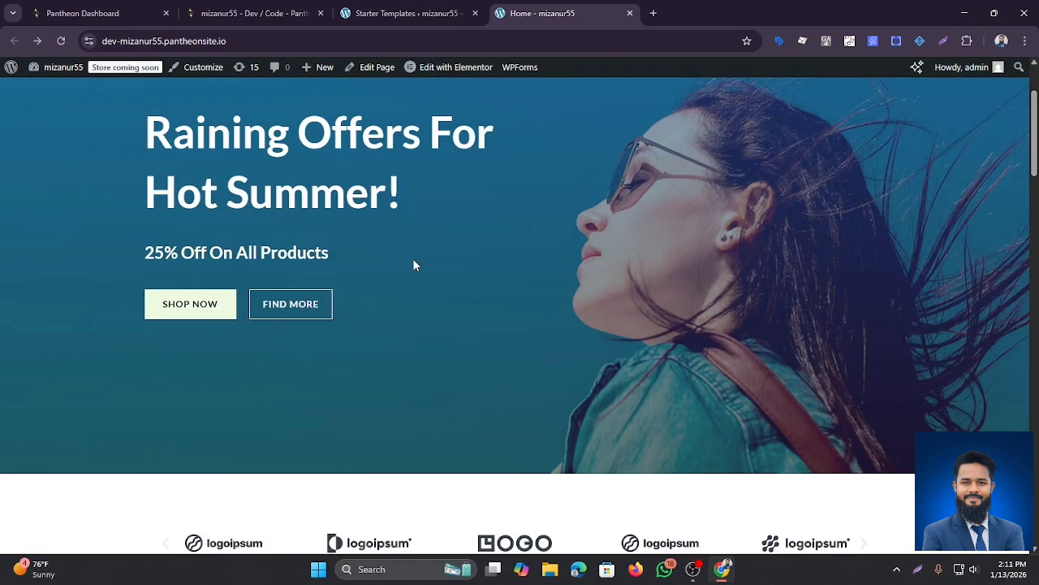
{"action": "scroll", "coordinate": [416, 260], "scroll_direction": "down", "scroll_amount": 1}
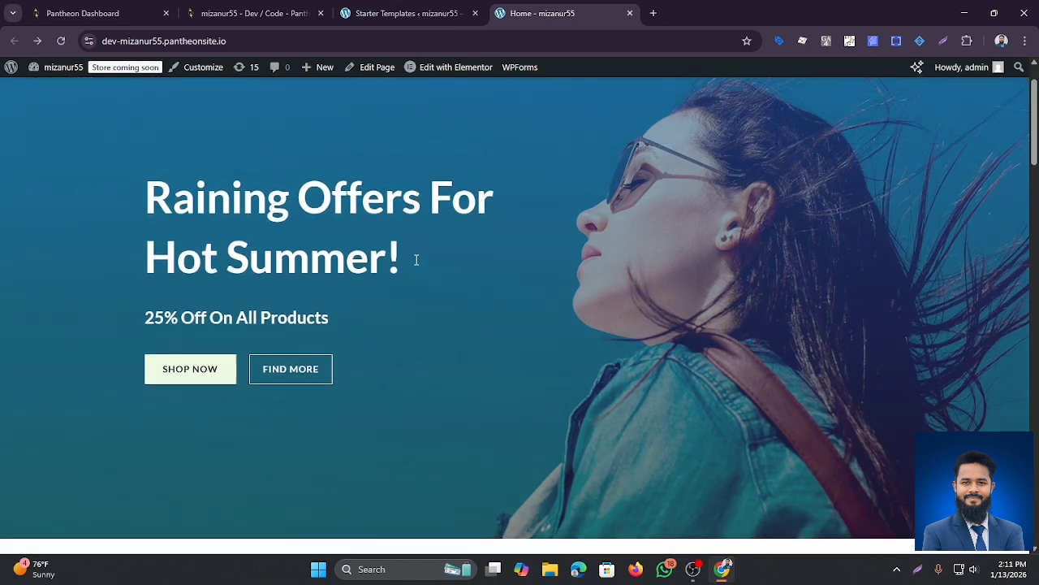
{"action": "scroll", "coordinate": [416, 261], "scroll_direction": "up", "scroll_amount": 1}
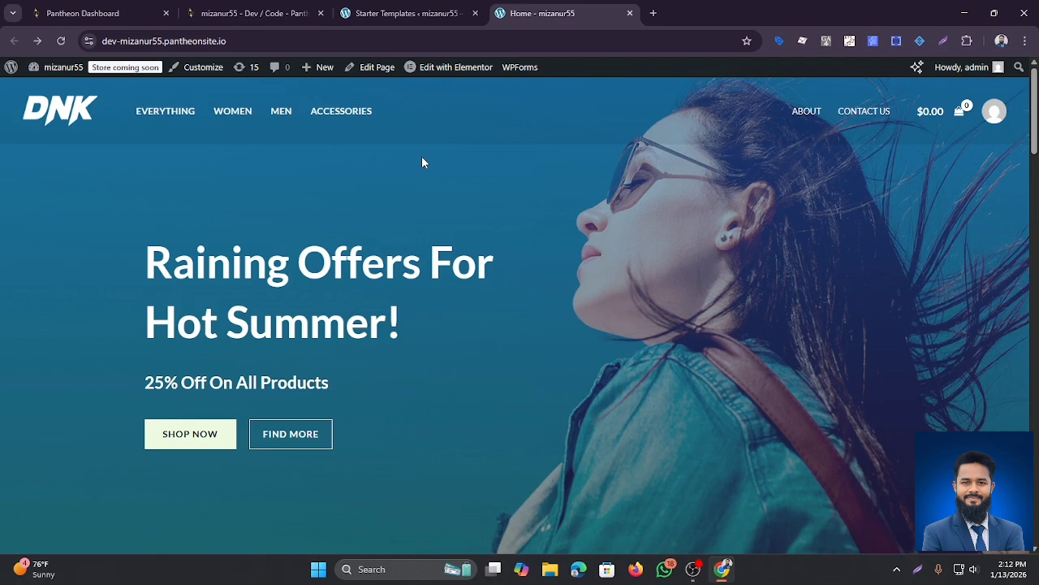
{"action": "scroll", "coordinate": [422, 156], "scroll_direction": "down", "scroll_amount": 10}
{"action": "scroll", "coordinate": [441, 209], "scroll_direction": "down", "scroll_amount": 12}
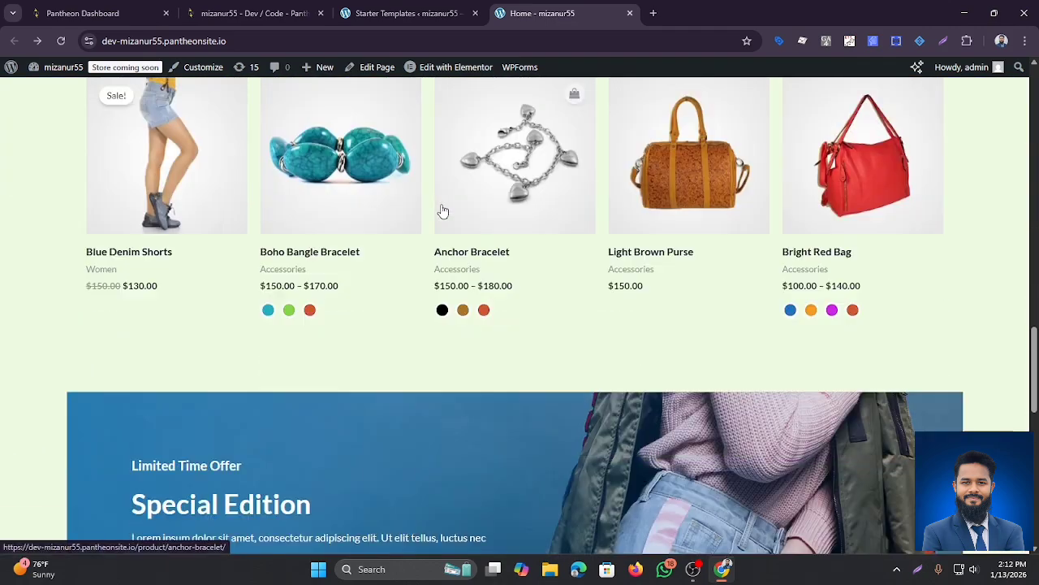
{"action": "scroll", "coordinate": [442, 204], "scroll_direction": "up", "scroll_amount": 5}
{"action": "scroll", "coordinate": [444, 207], "scroll_direction": "up", "scroll_amount": 12}
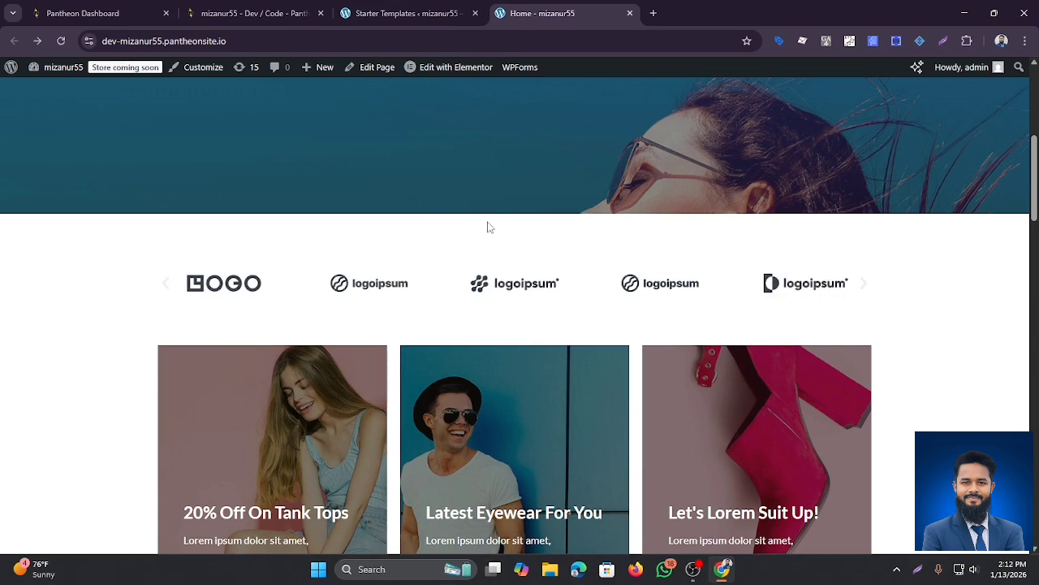
{"action": "scroll", "coordinate": [487, 233], "scroll_direction": "down", "scroll_amount": 5}
{"action": "scroll", "coordinate": [487, 233], "scroll_direction": "up", "scroll_amount": 3}
{"action": "scroll", "coordinate": [485, 234], "scroll_direction": "up", "scroll_amount": 6}
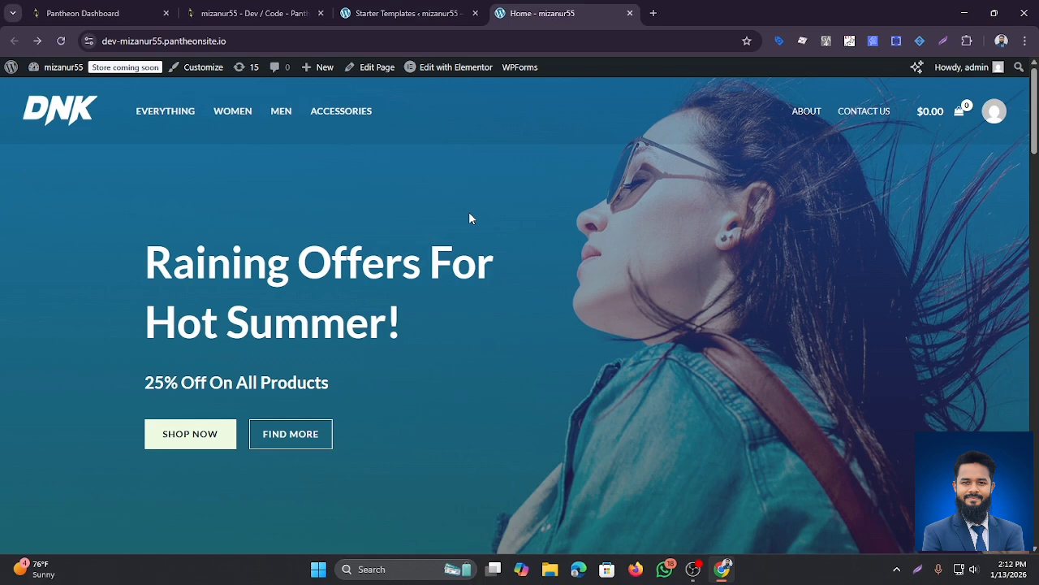
{"action": "scroll", "coordinate": [406, 294], "scroll_direction": "down", "scroll_amount": 10}
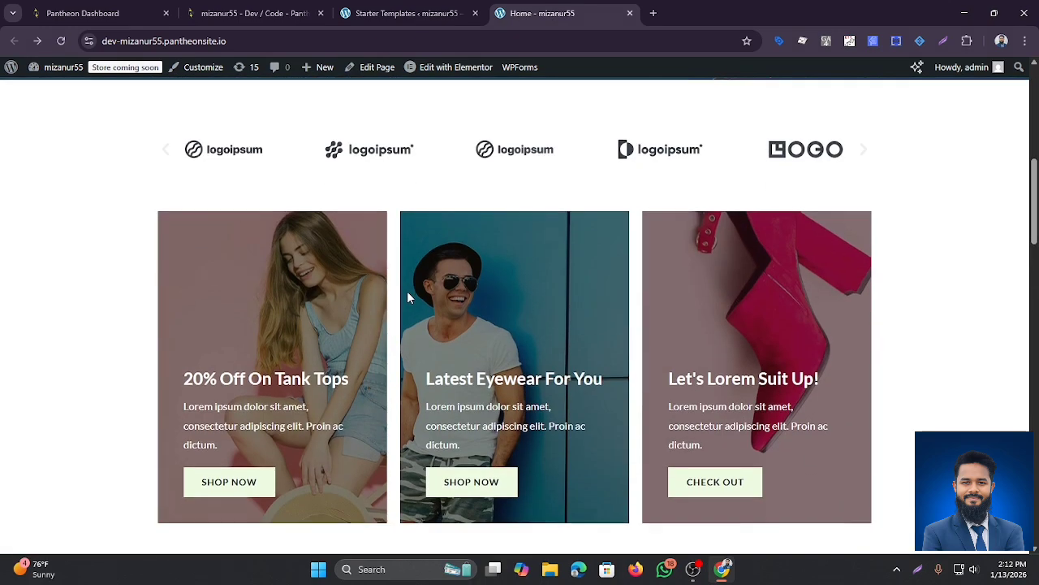
{"action": "scroll", "coordinate": [410, 298], "scroll_direction": "down", "scroll_amount": 7}
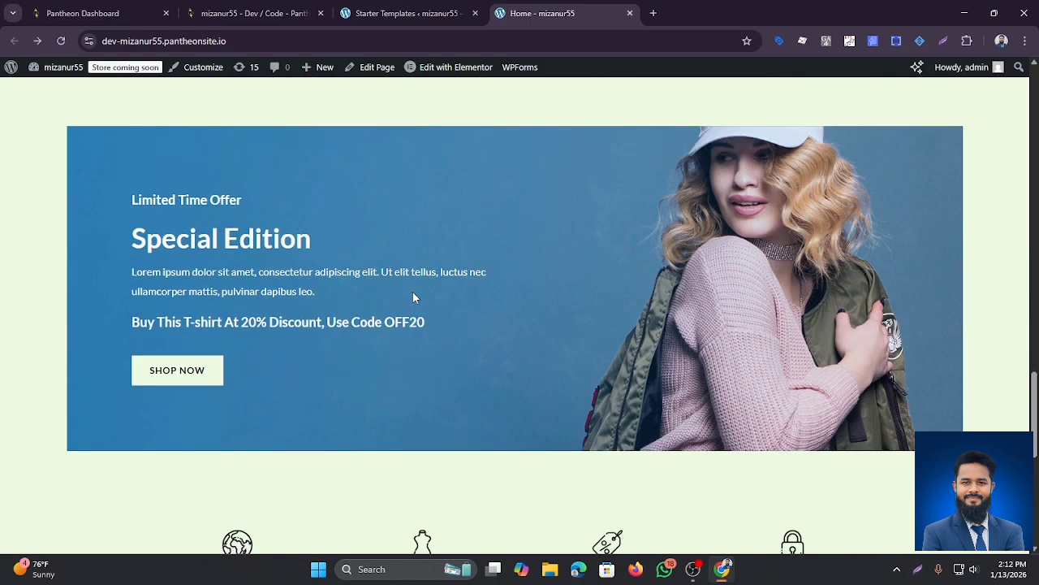
{"action": "scroll", "coordinate": [412, 296], "scroll_direction": "down", "scroll_amount": 6}
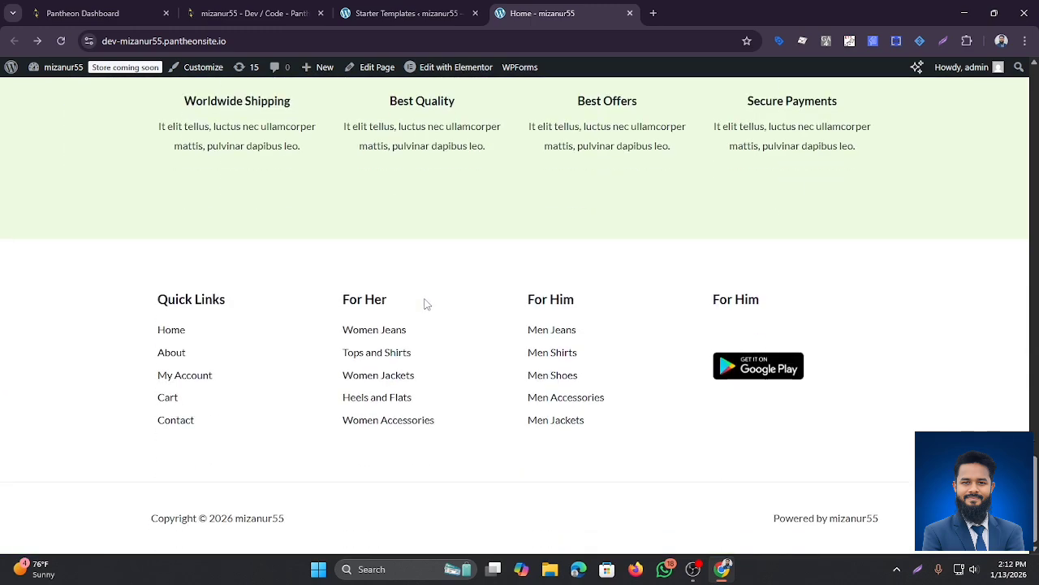
{"action": "scroll", "coordinate": [418, 298], "scroll_direction": "up", "scroll_amount": 8}
{"action": "scroll", "coordinate": [422, 299], "scroll_direction": "up", "scroll_amount": 12}
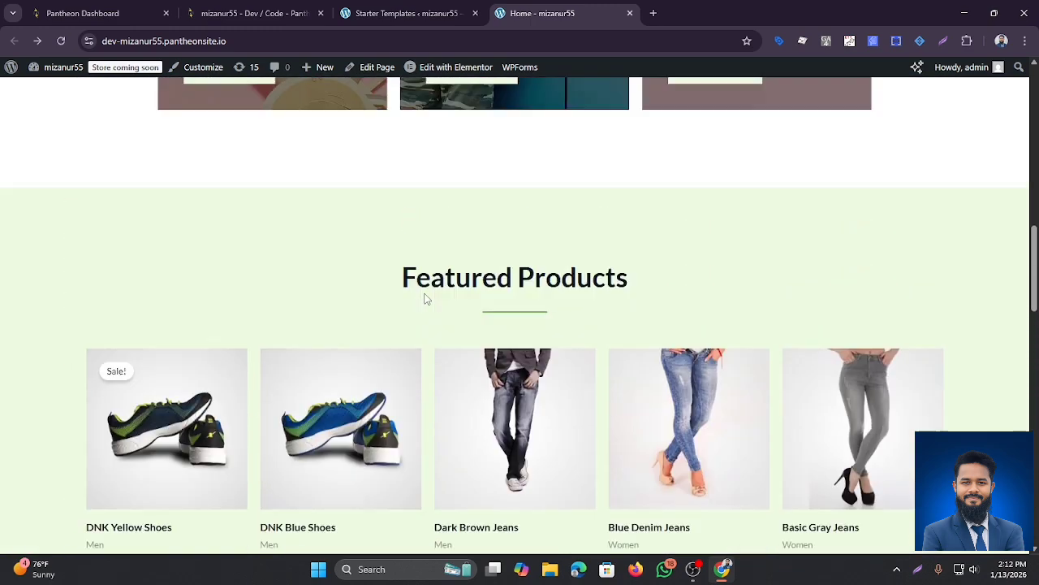
{"action": "scroll", "coordinate": [366, 274], "scroll_direction": "up", "scroll_amount": 10}
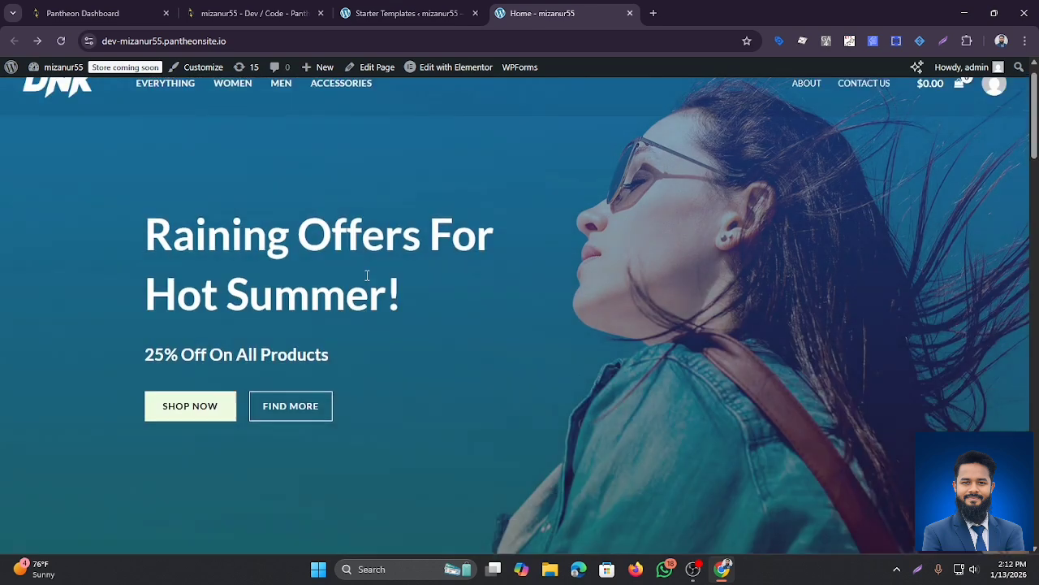